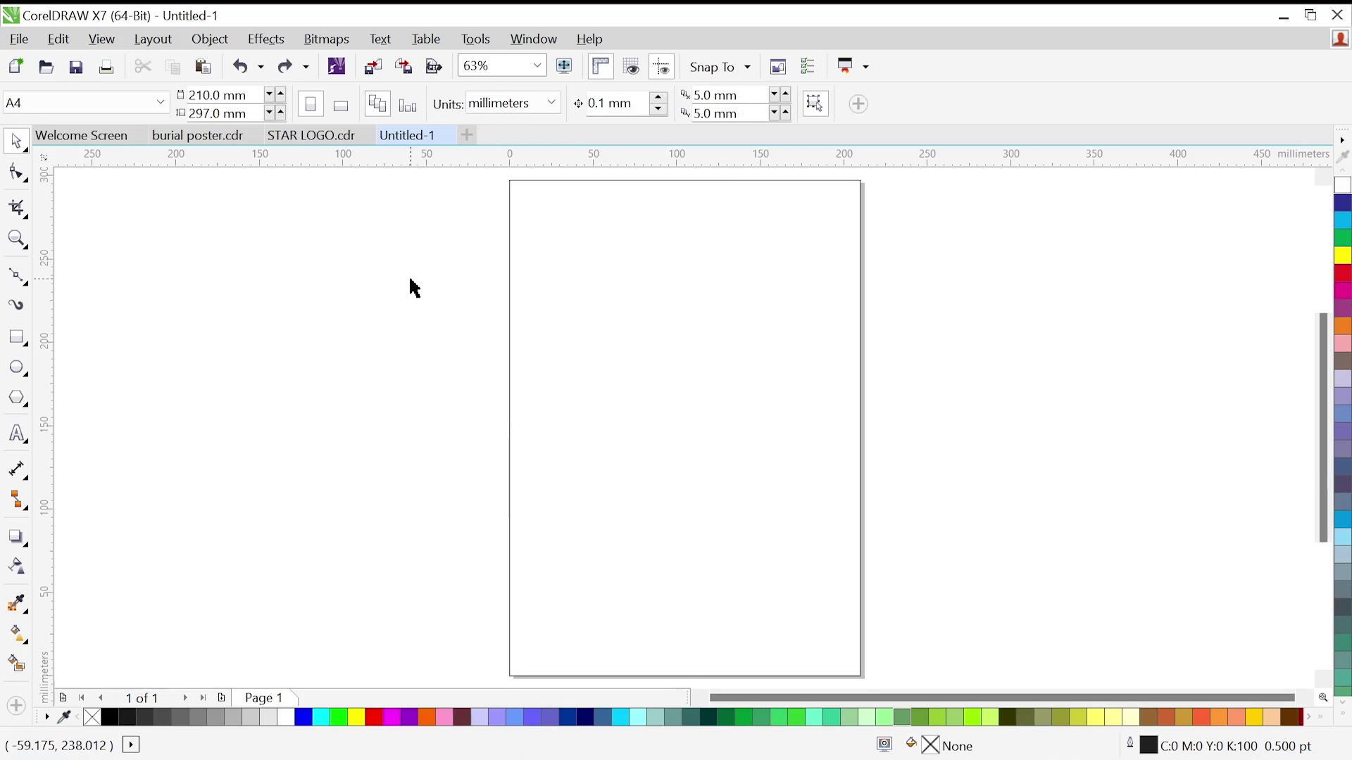
pyautogui.click(700, 337)
pyautogui.click(216, 261)
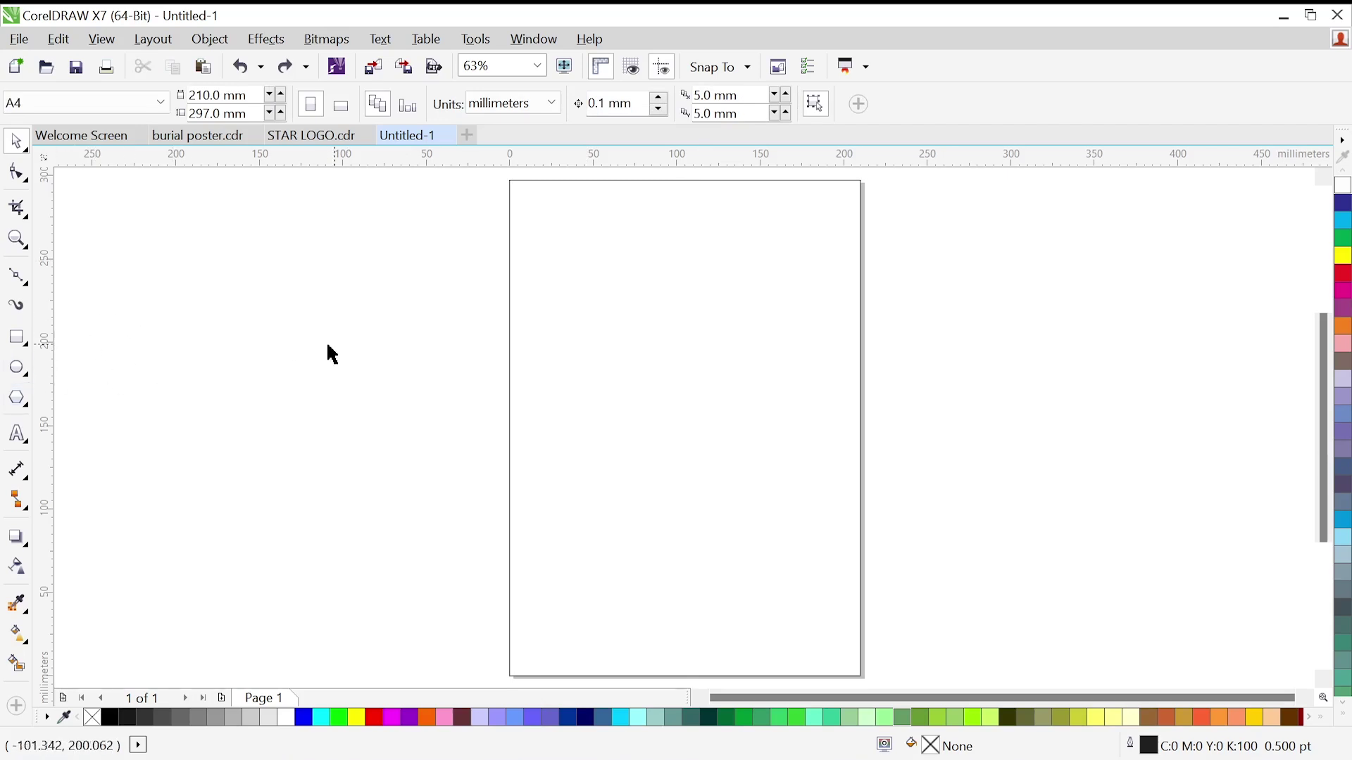
pyautogui.click(571, 319)
pyautogui.click(392, 324)
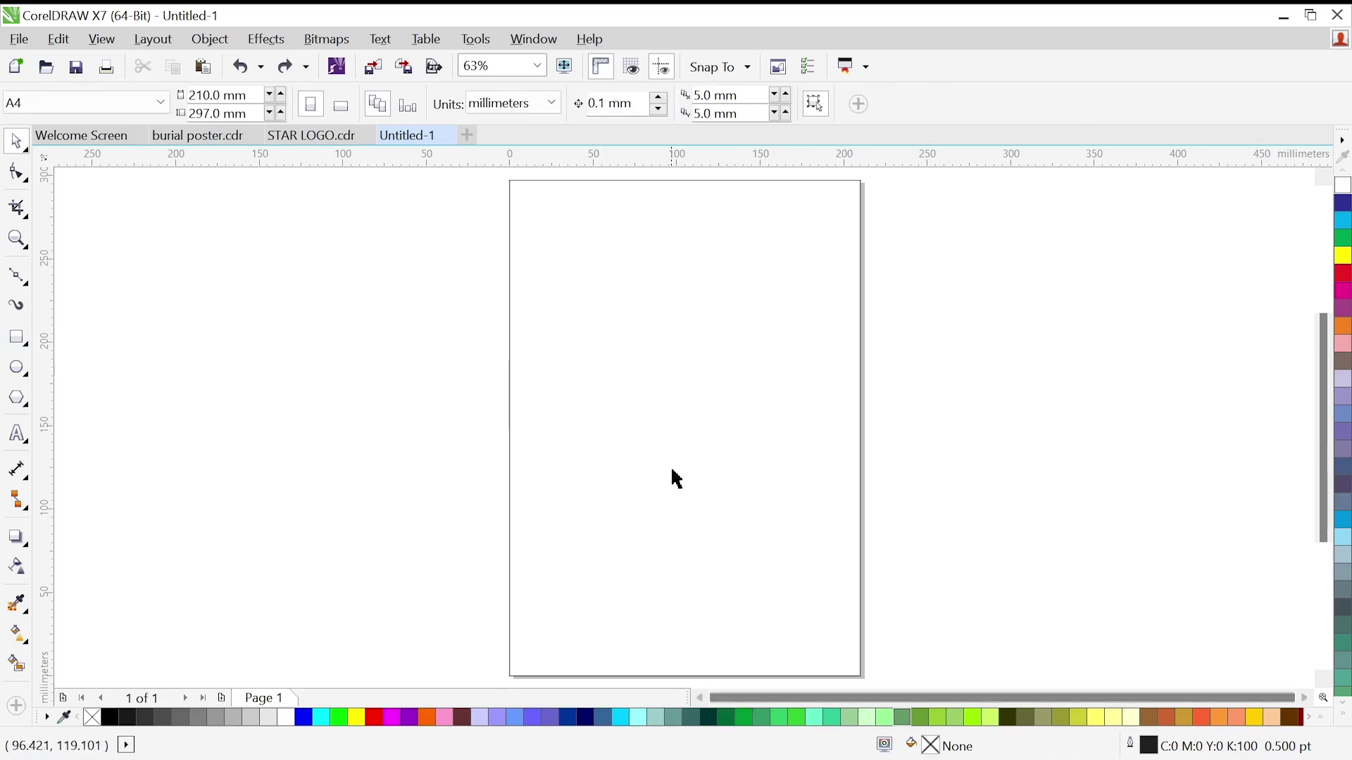
# Cover the whole page with a 210 × 297 mm rectangle and fill it with light blue (#00CCFF)
pyautogui.click(670, 475)
pyautogui.click(628, 718)
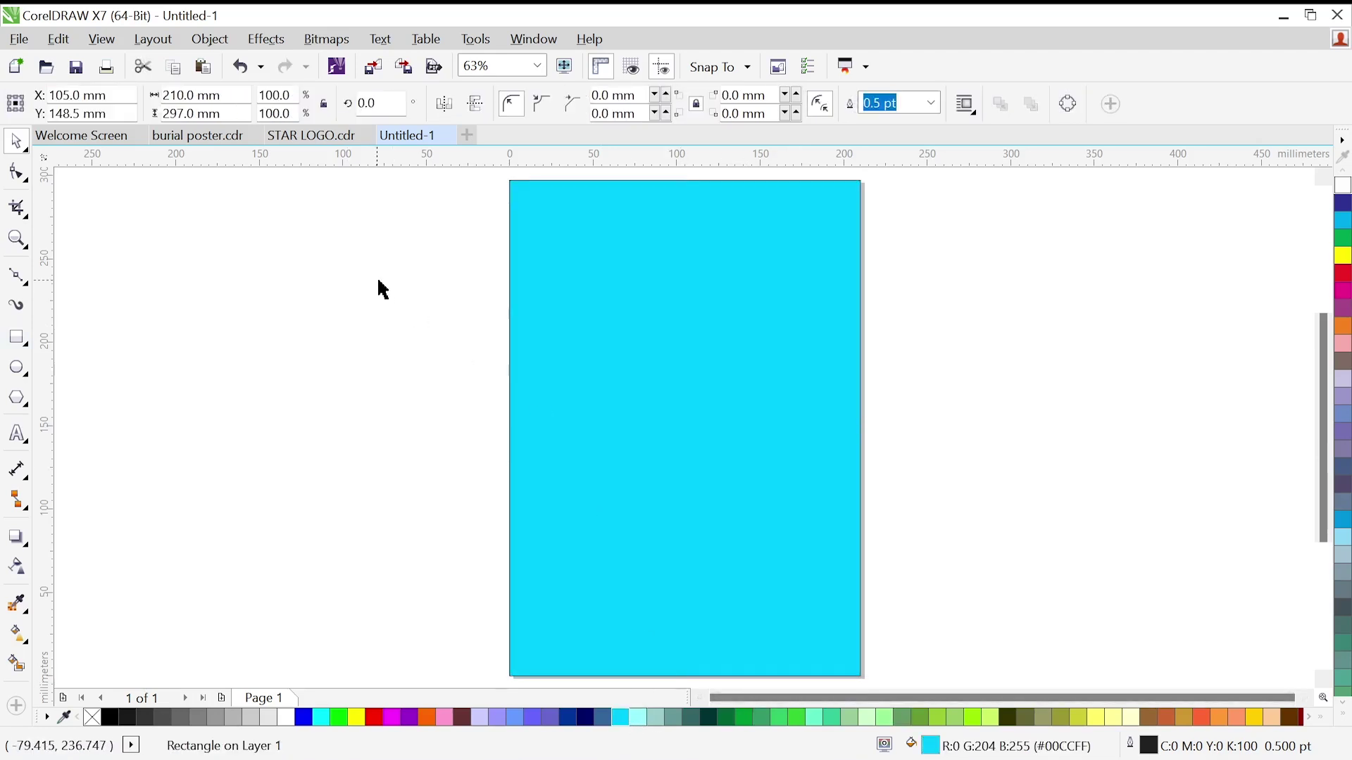
pyautogui.click(265, 314)
# Draw a circle about 124 mm in diameter, horizontally centred on the page and slightly above its middle
pyautogui.click(17, 367)
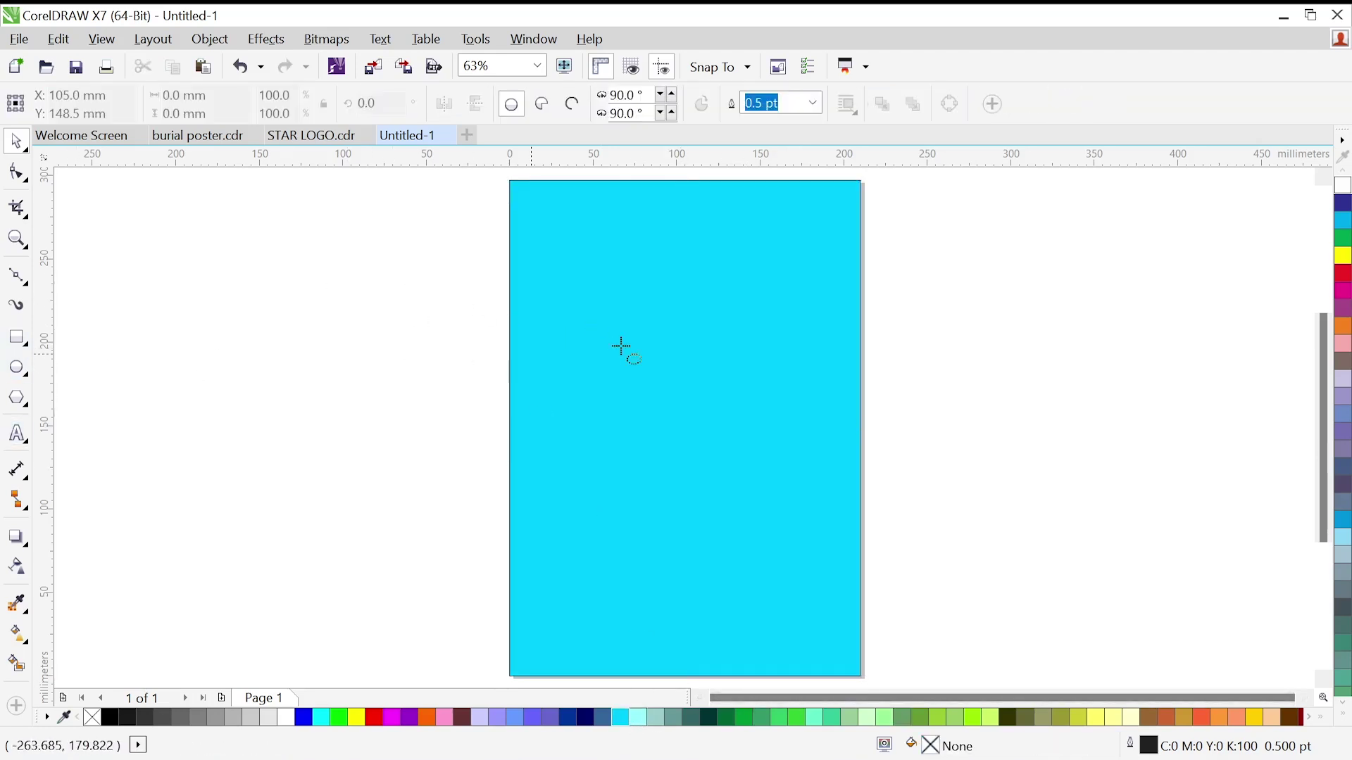
pyautogui.moveTo(582, 294); pyautogui.dragTo(790, 504)
pyautogui.scroll(2, 738, 375)
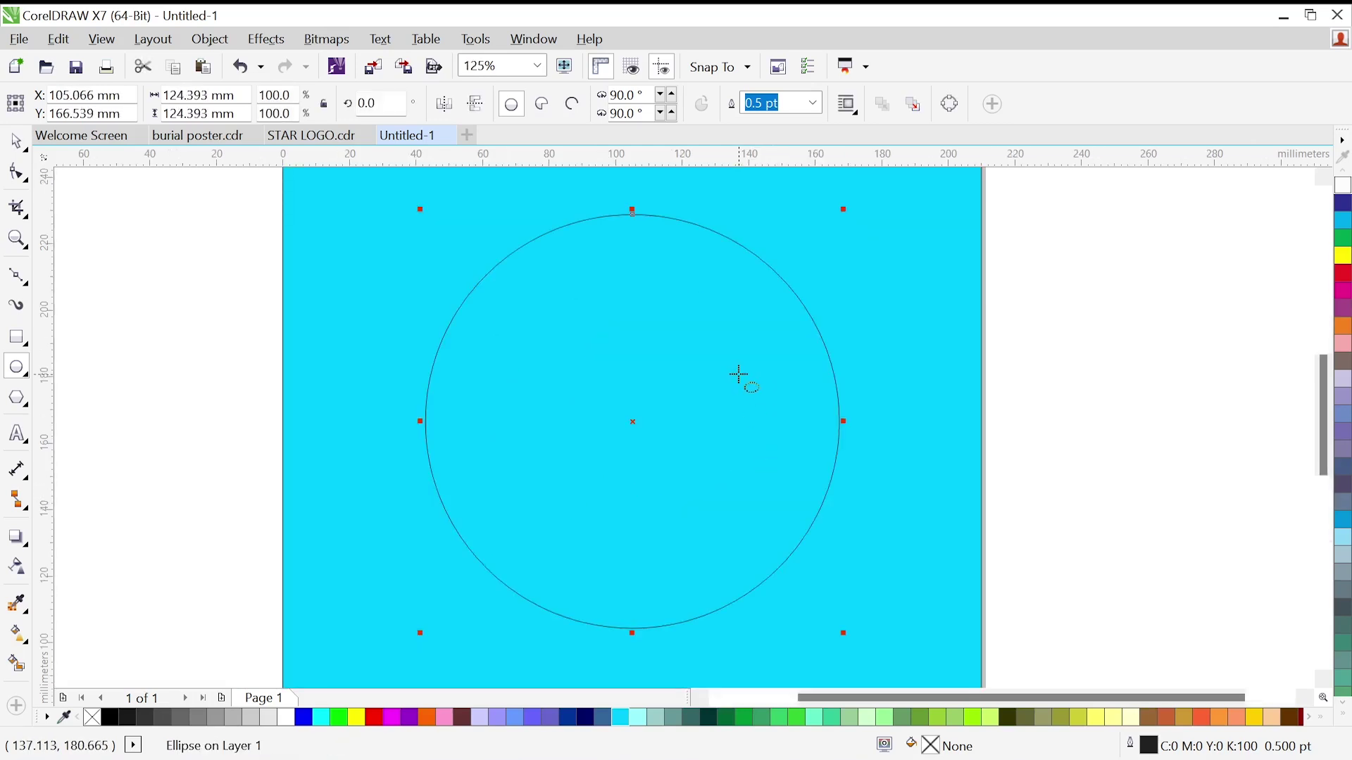
pyautogui.scroll(-4, 738, 375)
pyautogui.click(17, 141)
pyautogui.scroll(2, 763, 365)
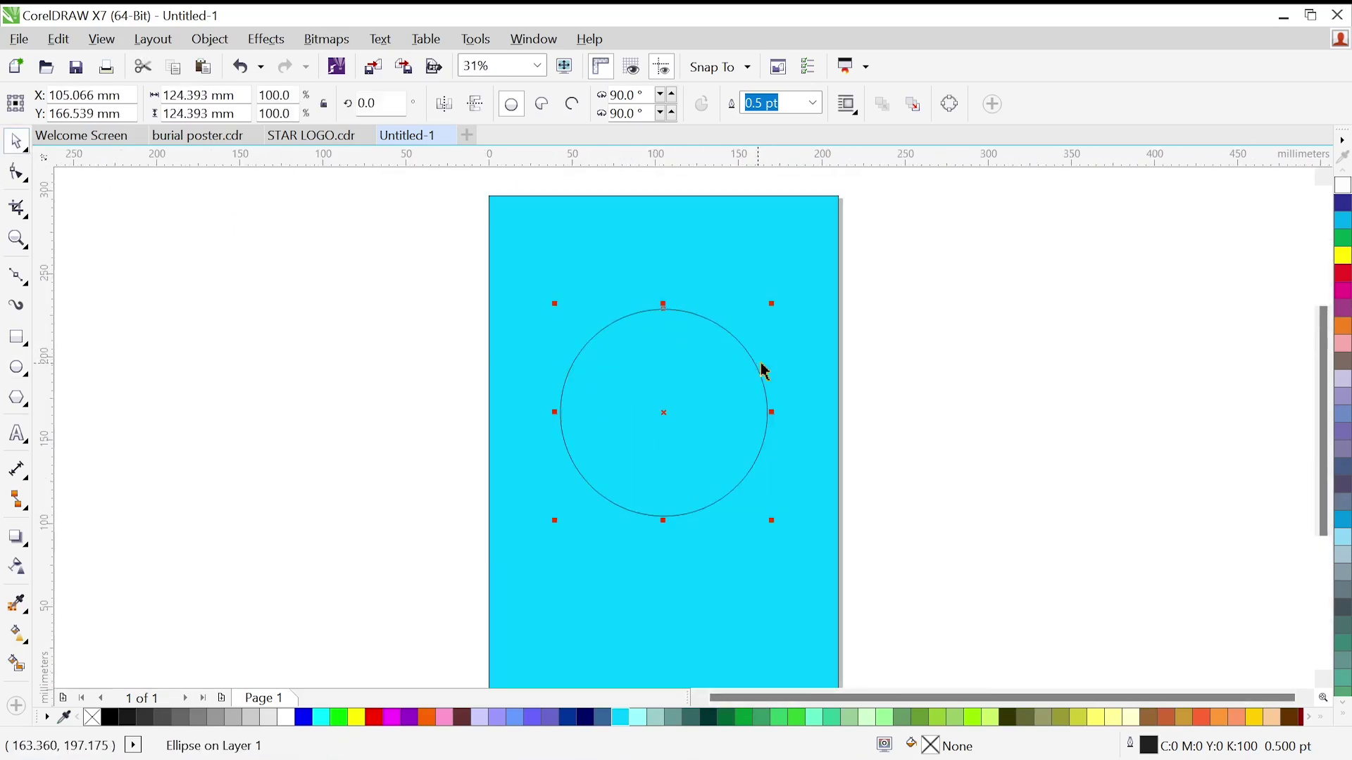
pyautogui.scroll(1, 758, 377)
pyautogui.scroll(-1, 751, 390)
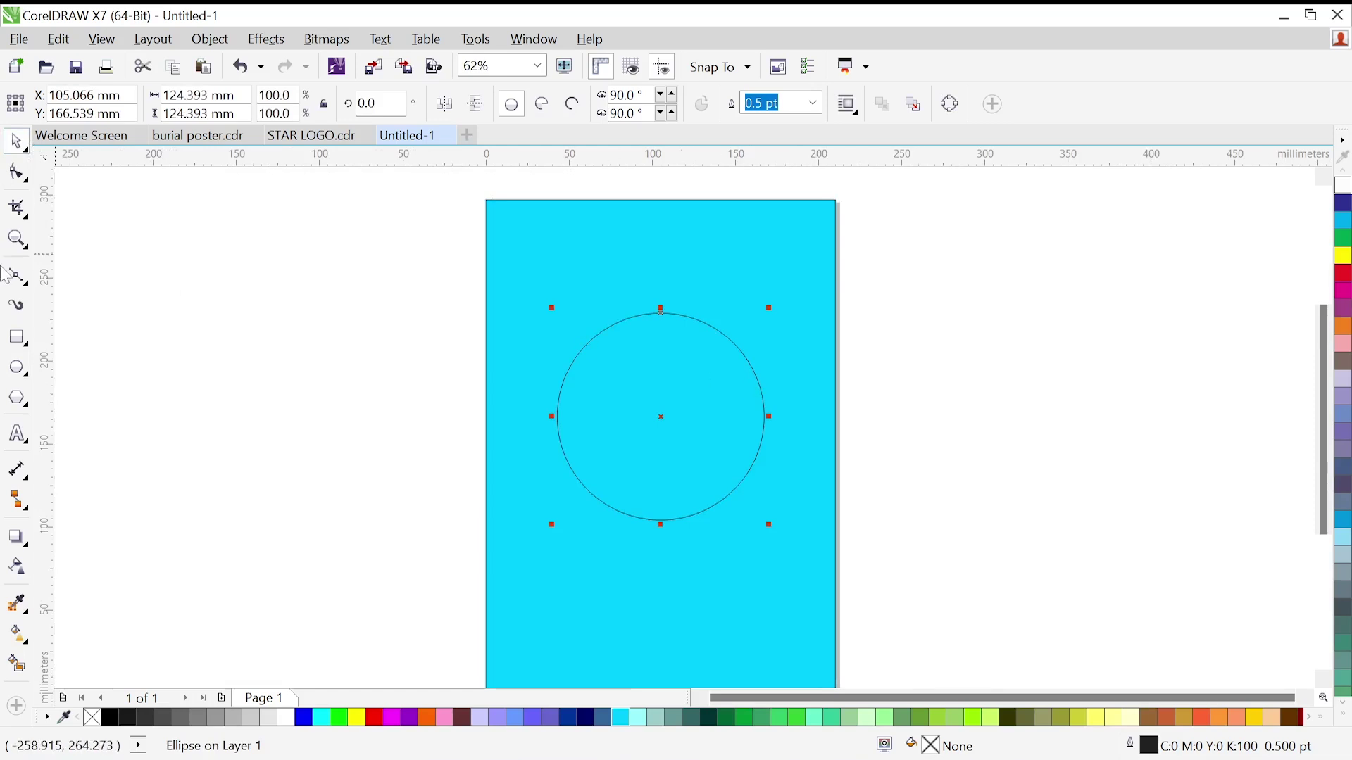
# Draw a rectangle about 144 × 77 mm covering the lower half of the circle, and select both shapes
pyautogui.click(21, 339)
pyautogui.scroll(2, 671, 458)
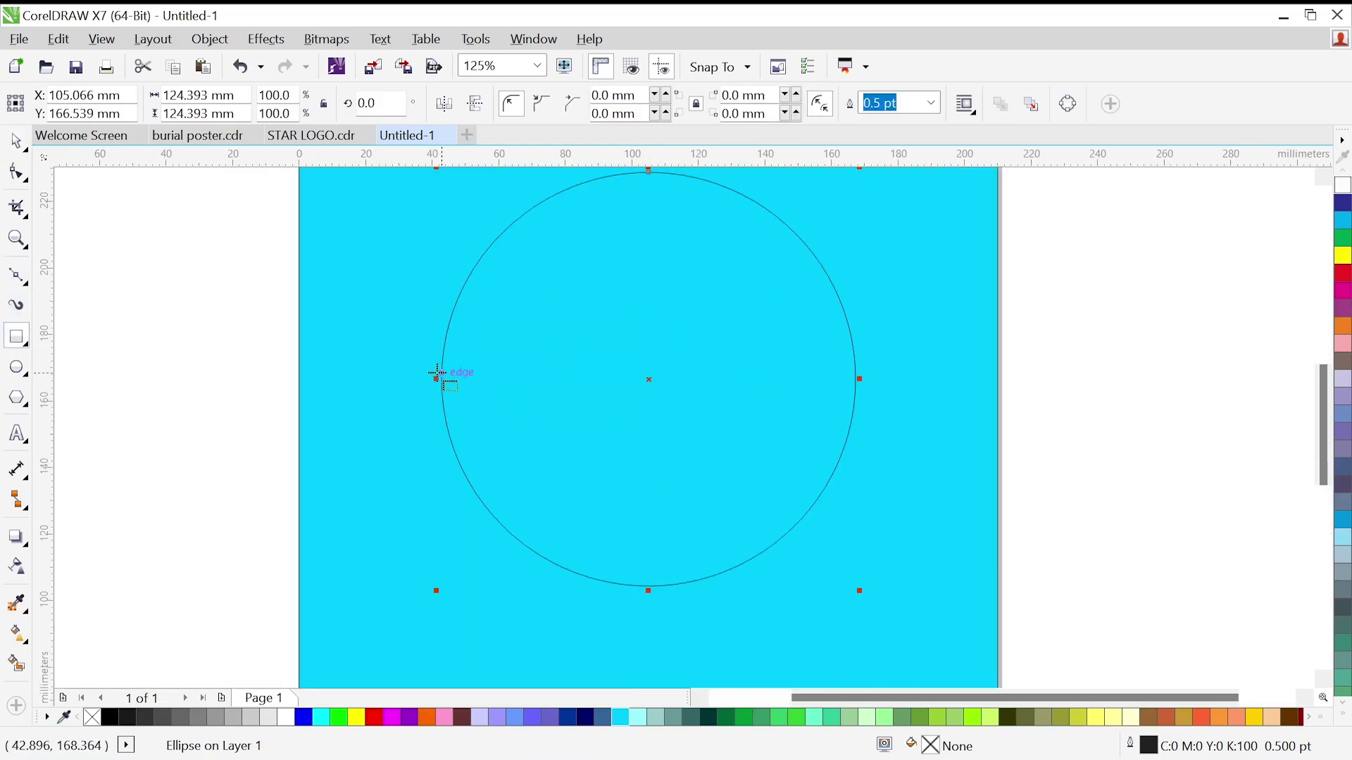
pyautogui.moveTo(407, 367); pyautogui.dragTo(885, 623)
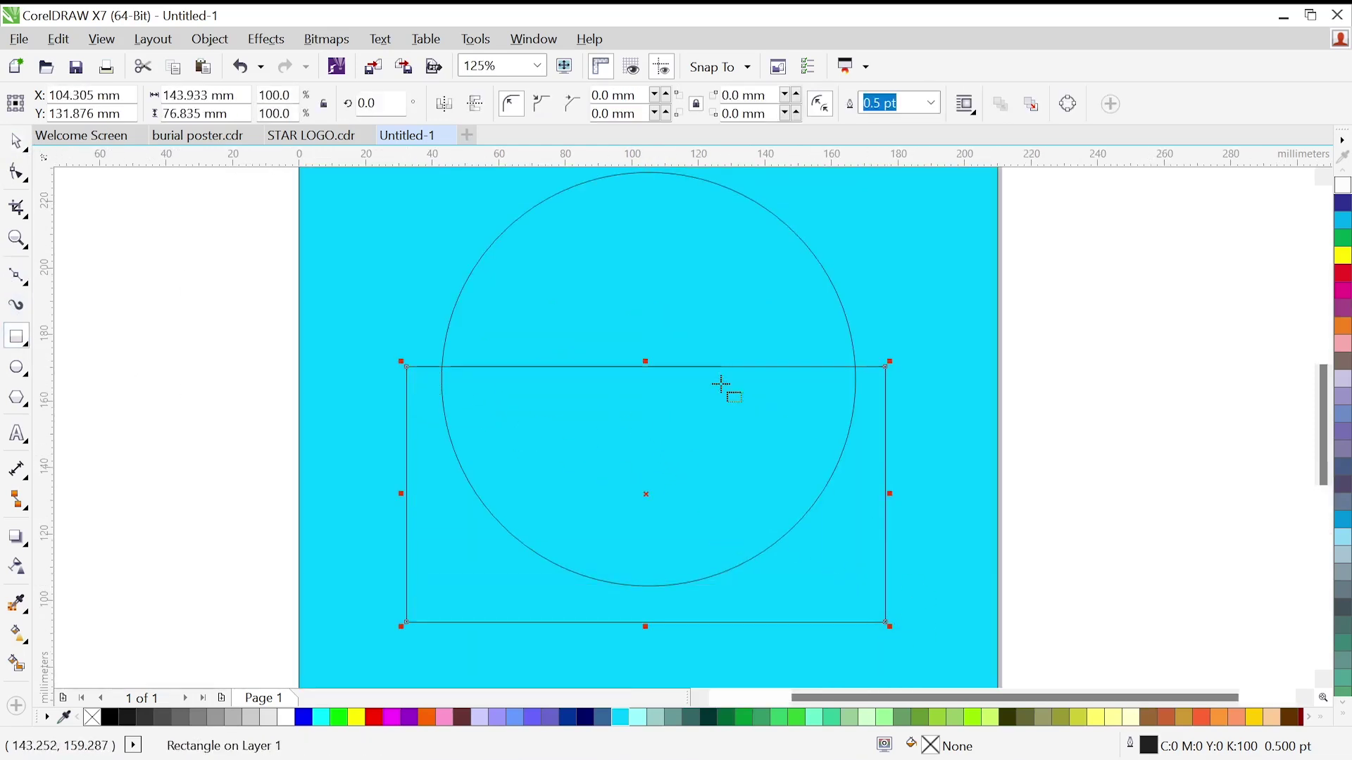
pyautogui.click(17, 143)
pyautogui.scroll(-2, 766, 448)
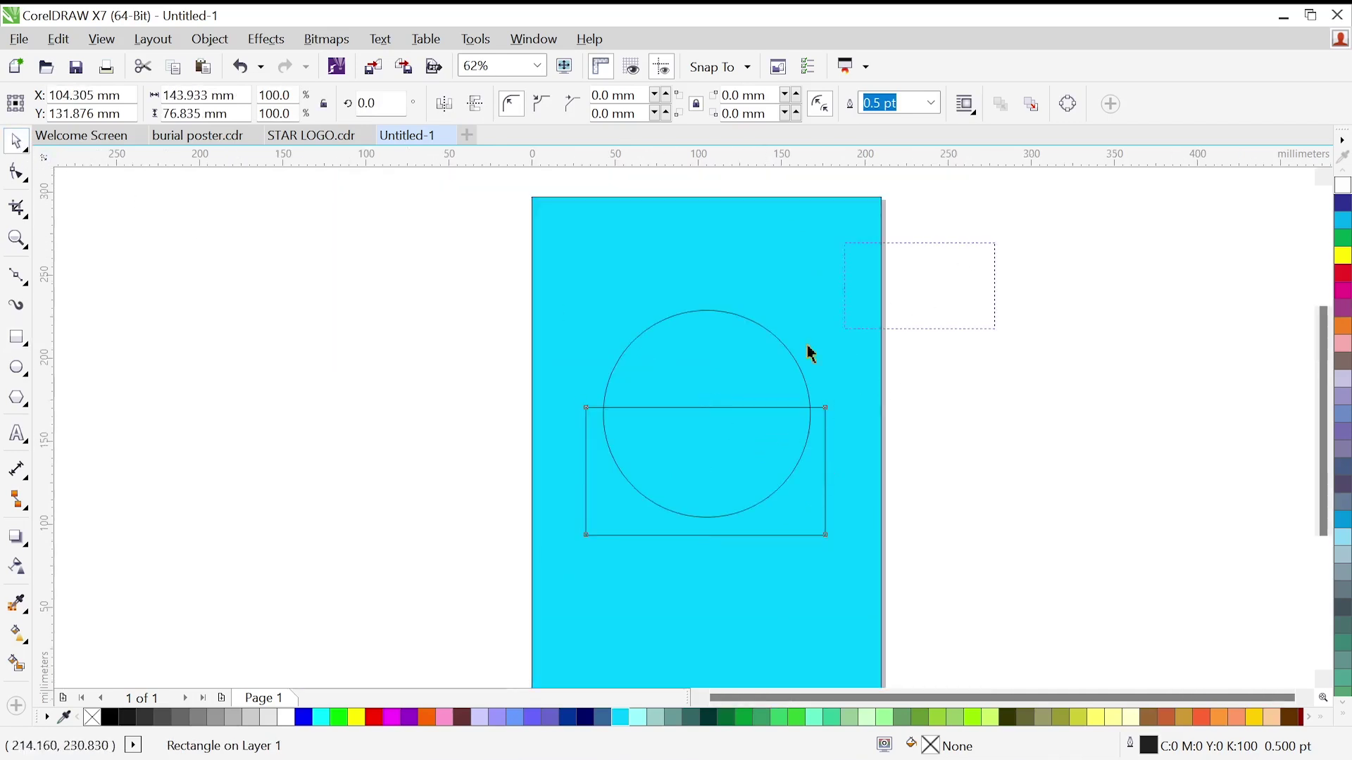
pyautogui.moveTo(811, 354); pyautogui.dragTo(519, 597)
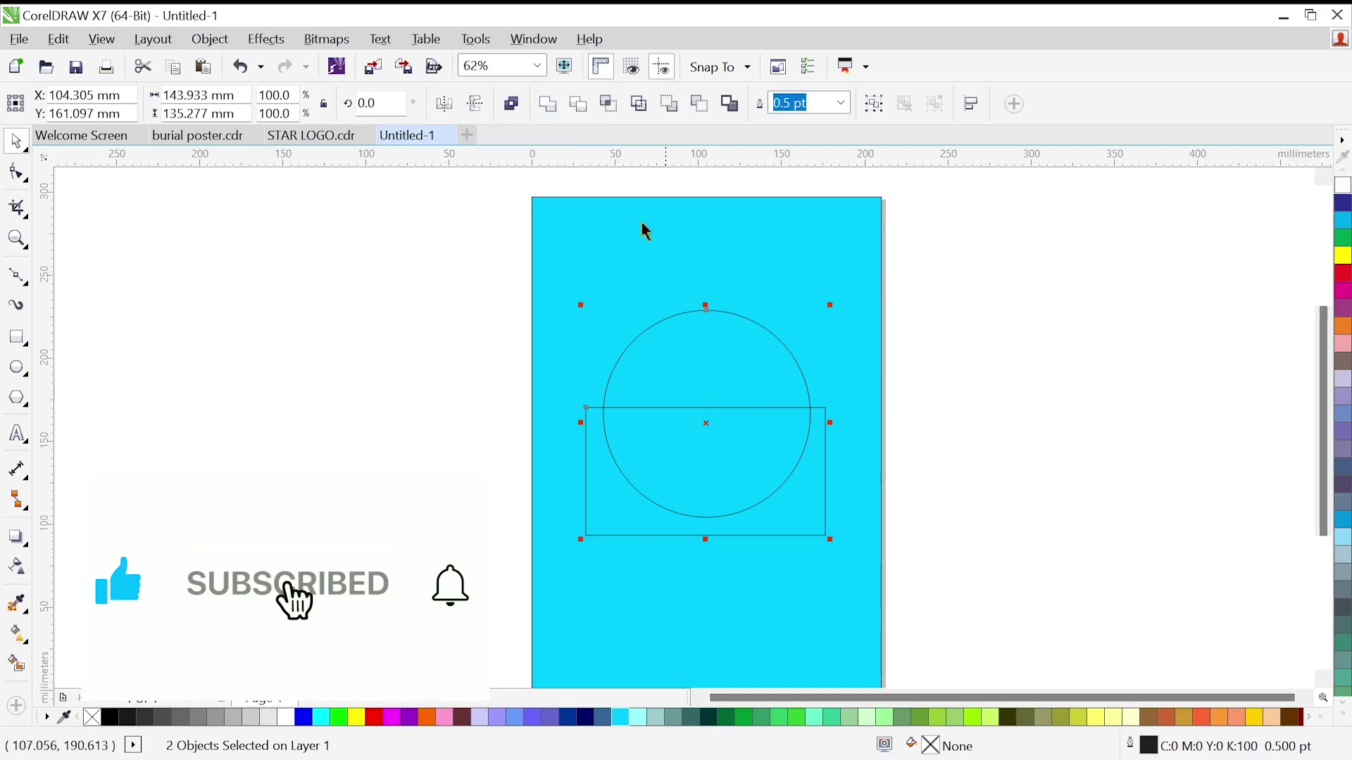
# Try to weld the circle and the rectangle into one shape
pyautogui.click(549, 105)
pyautogui.click(995, 387)
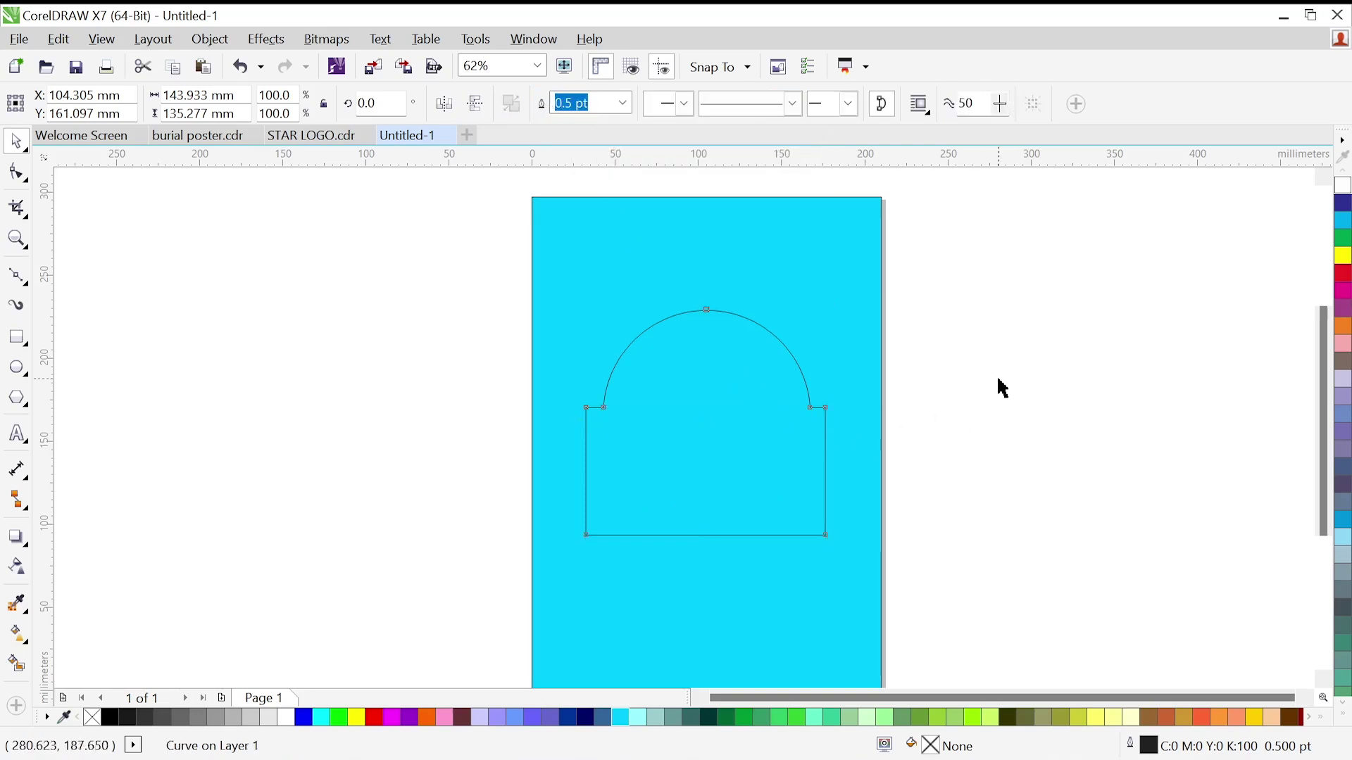
pyautogui.click(826, 443)
pyautogui.hotkey('ctrl', 'z')
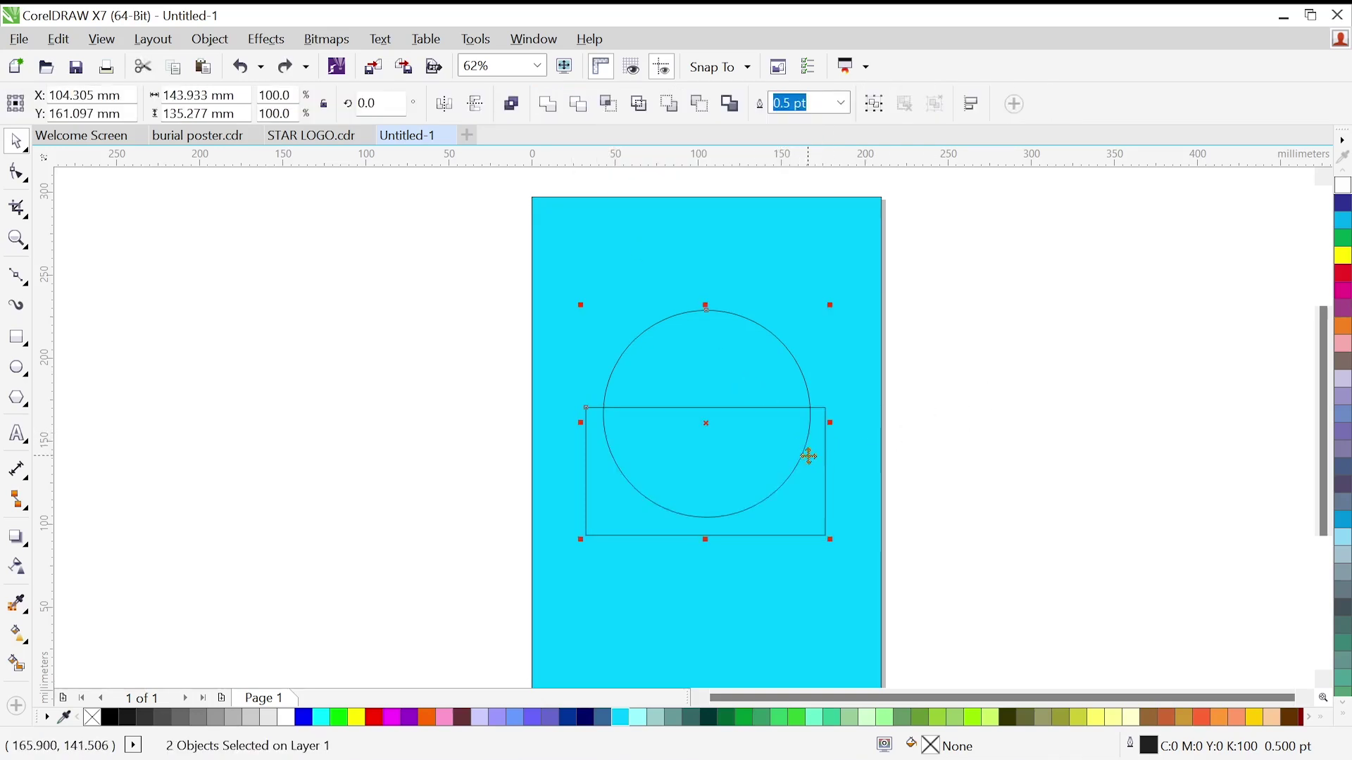
# Trim the circle with the rectangle and delete the rectangle, leaving only the upper half circle
pyautogui.click(580, 105)
pyautogui.click(1018, 409)
pyautogui.scroll(1, 715, 377)
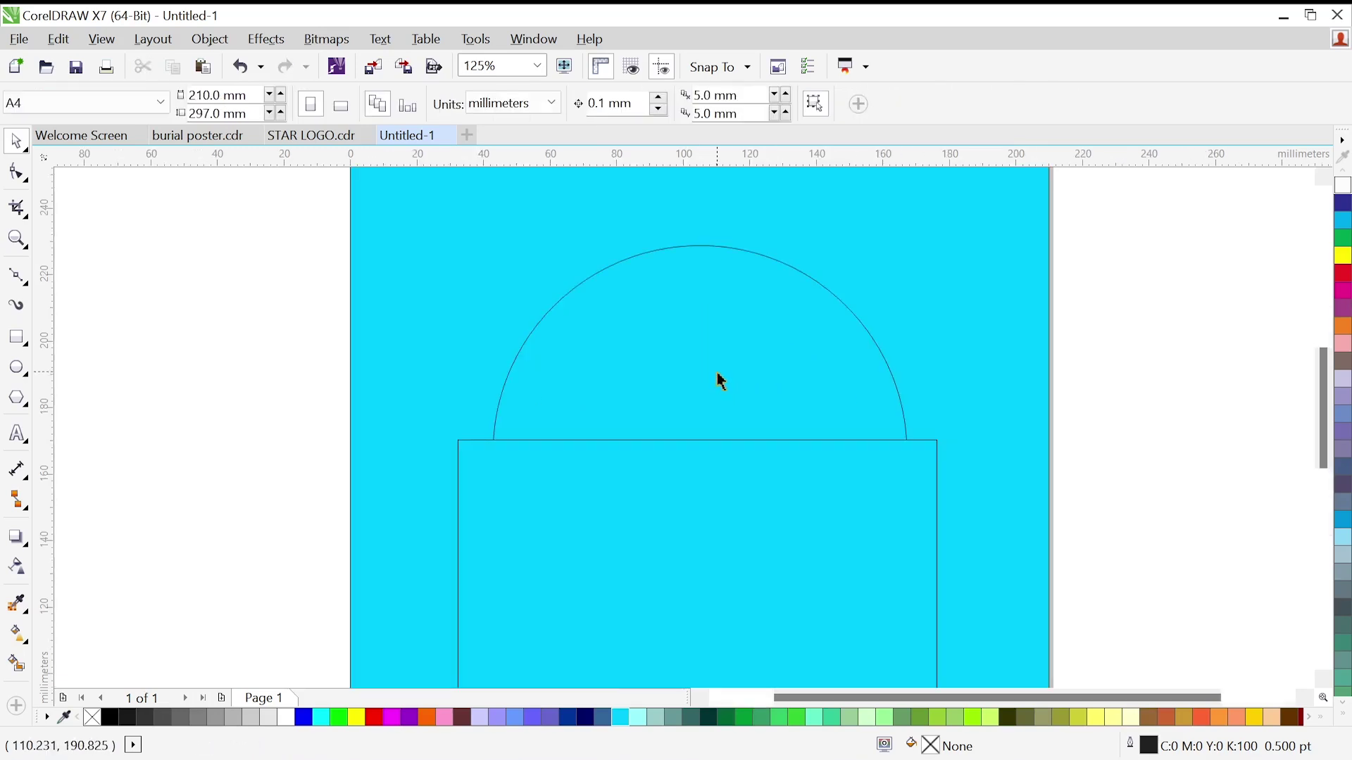
pyautogui.scroll(-1, 719, 374)
pyautogui.click(771, 485)
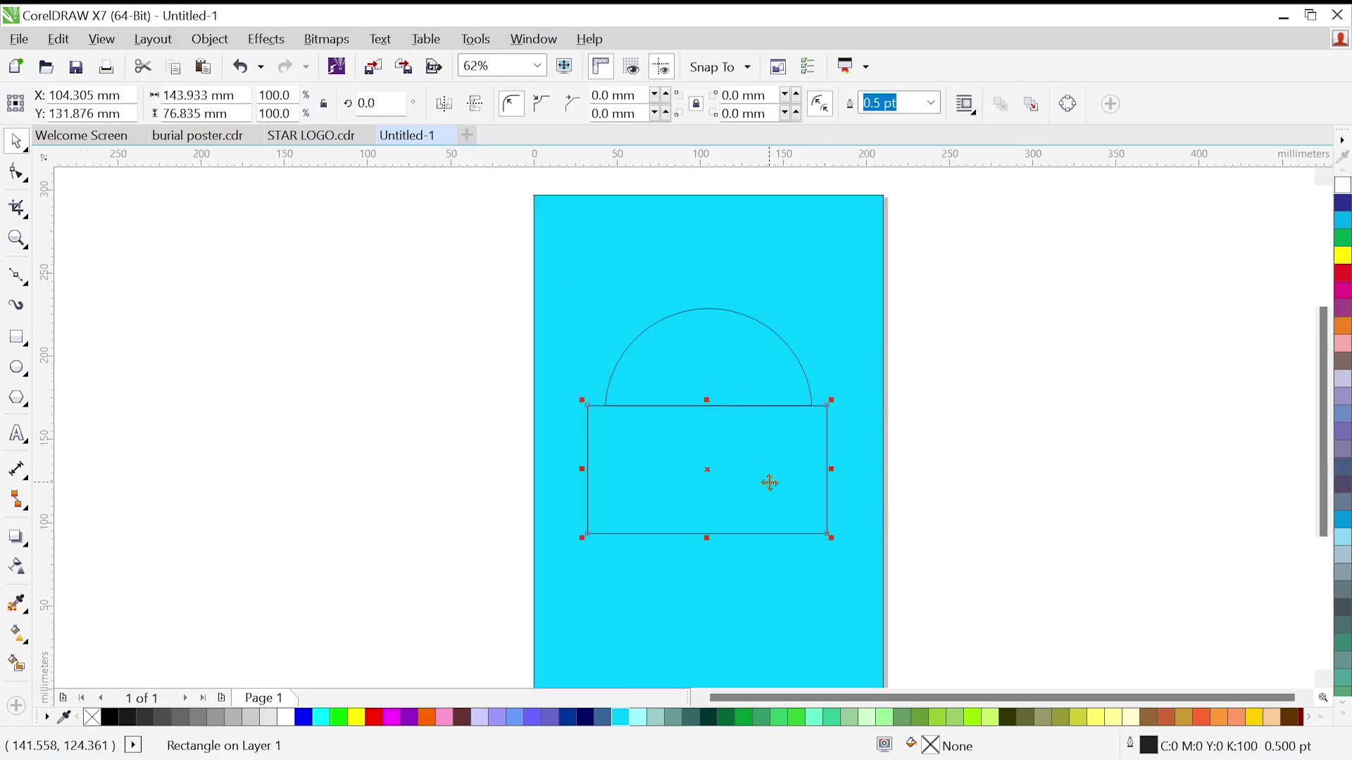
pyautogui.press('Delete')
pyautogui.scroll(1, 726, 377)
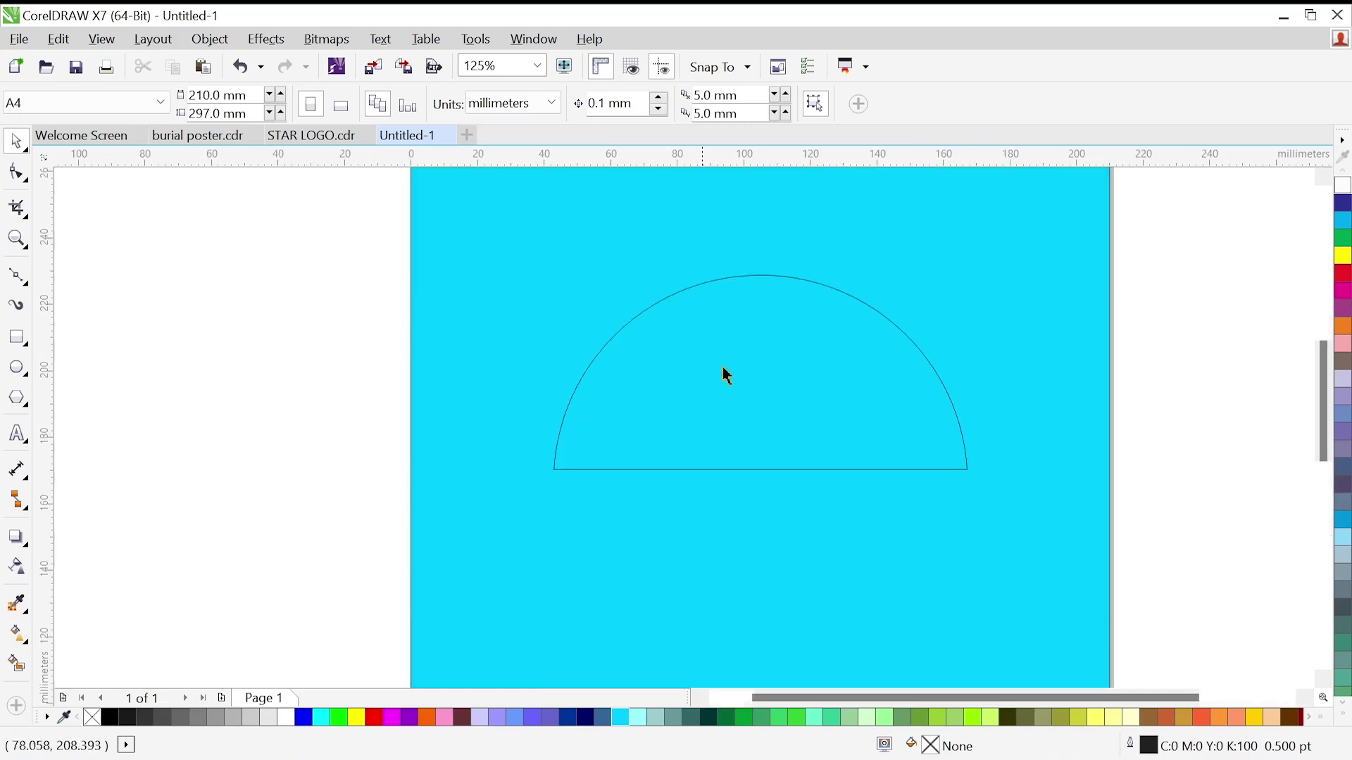
# Convert the straight bottom edge of the half circle into an editable curve with the Shape tool
pyautogui.click(772, 362)
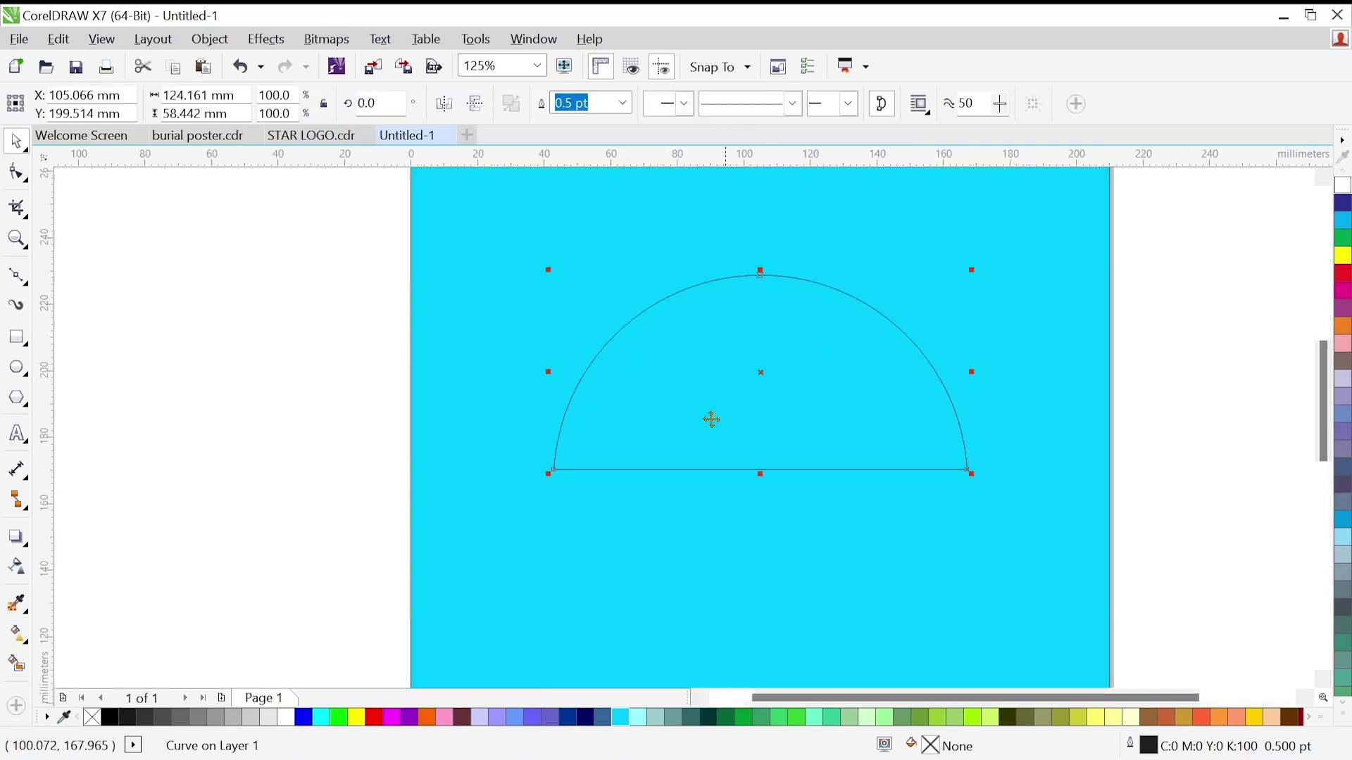
pyautogui.click(25, 179)
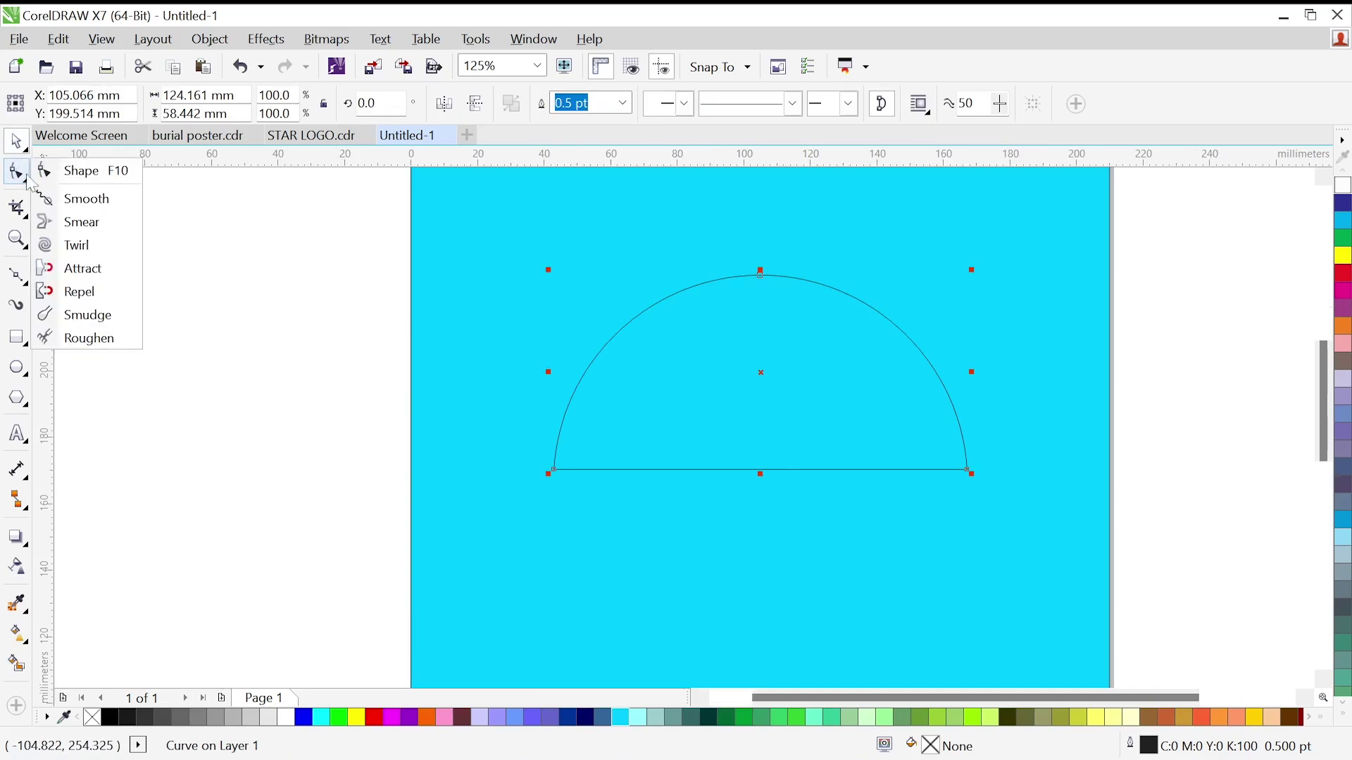
pyautogui.click(82, 180)
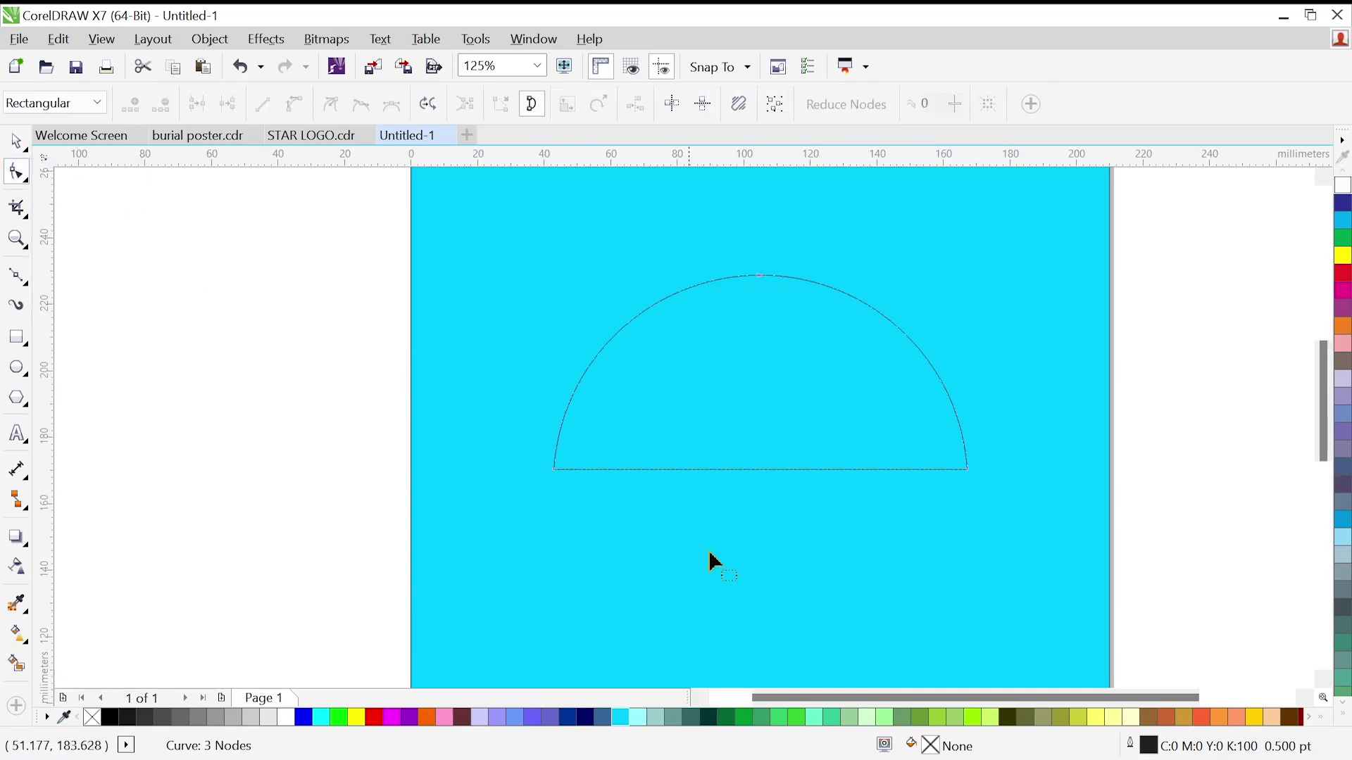
pyautogui.rightClick(555, 470)
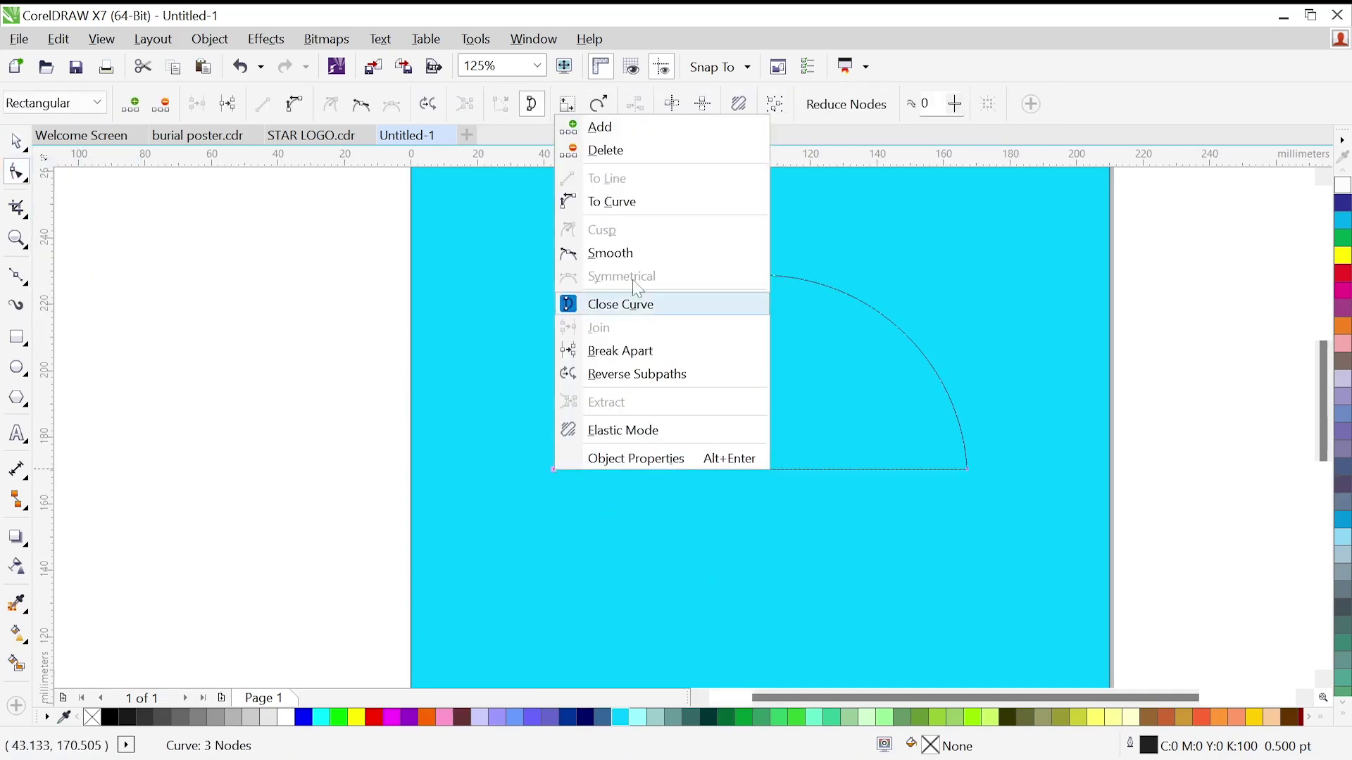
pyautogui.click(643, 209)
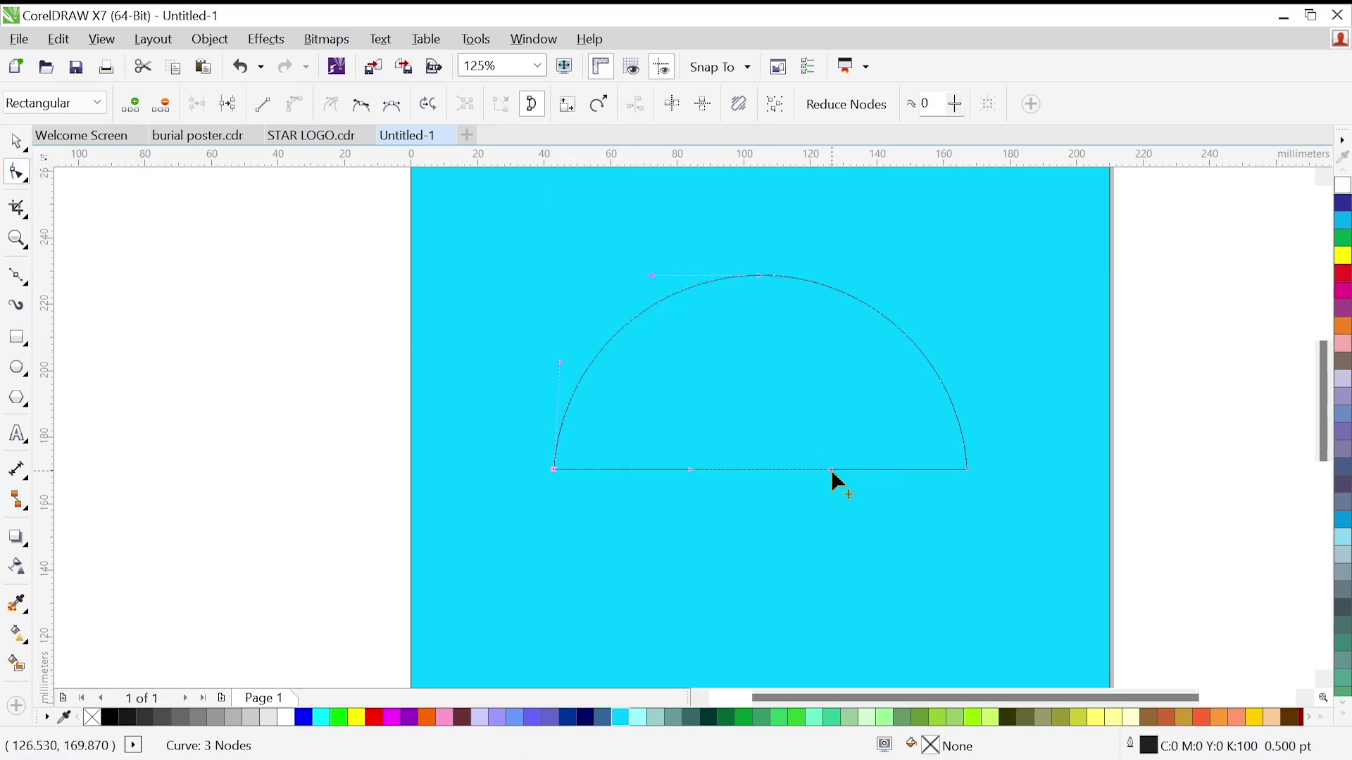
# Bend the bottom edge into an S-shaped wave, raising its right control handle and lowering its left one
pyautogui.moveTo(831, 472); pyautogui.dragTo(829, 339)
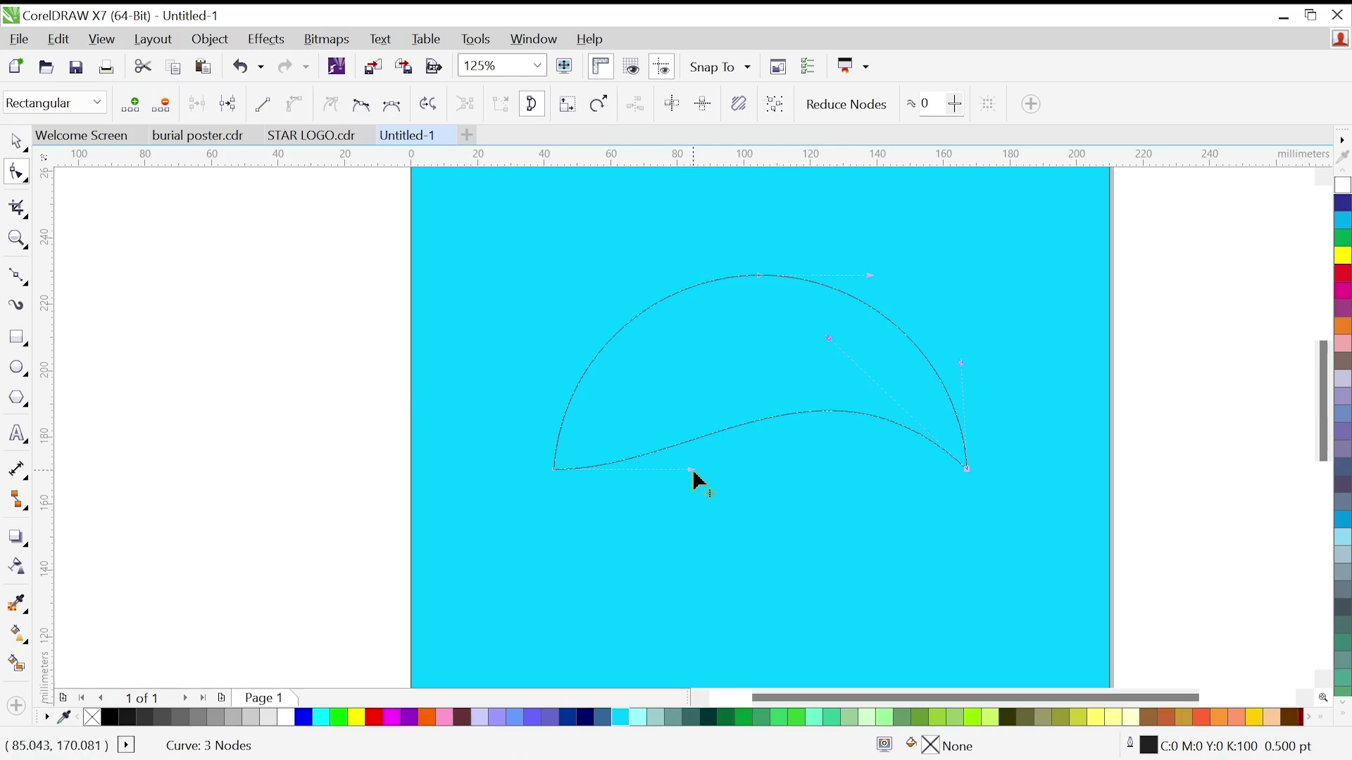
pyautogui.moveTo(690, 470); pyautogui.dragTo(682, 564)
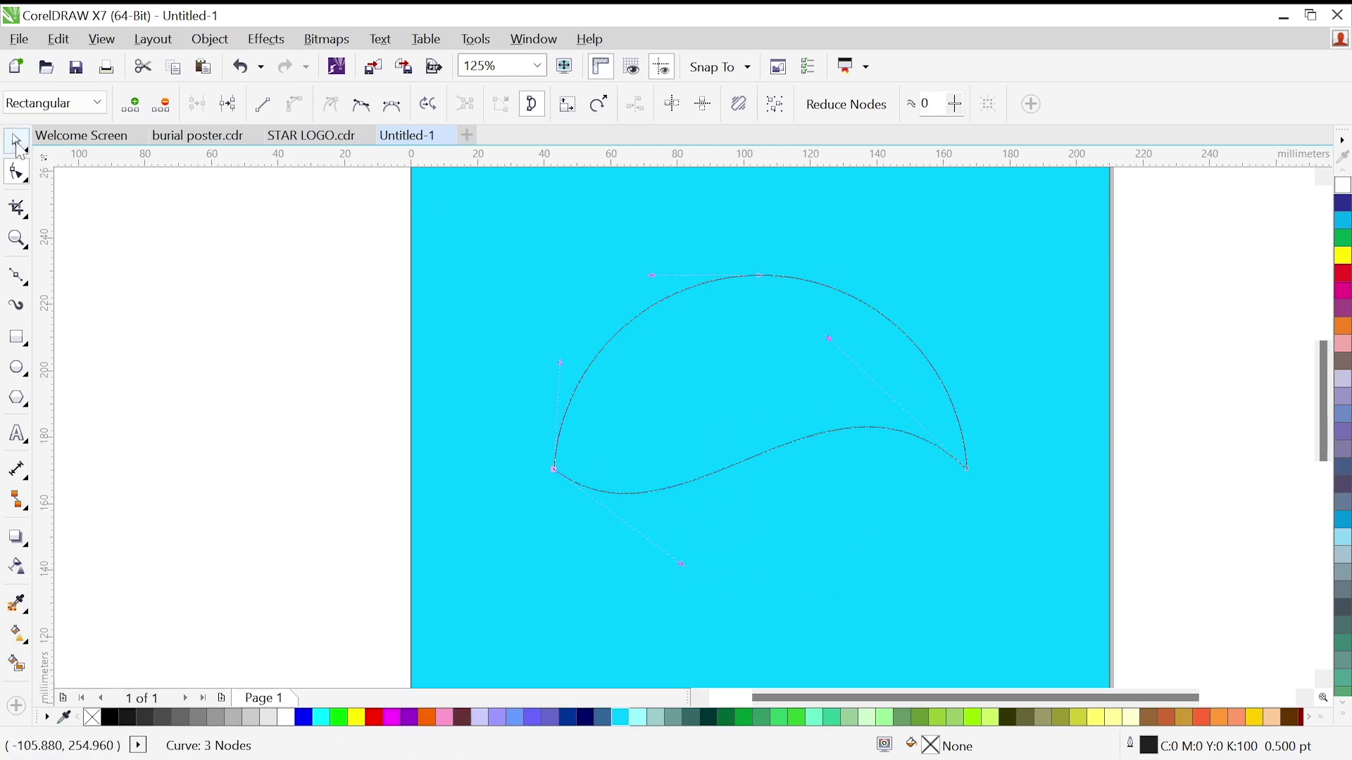
pyautogui.click(16, 143)
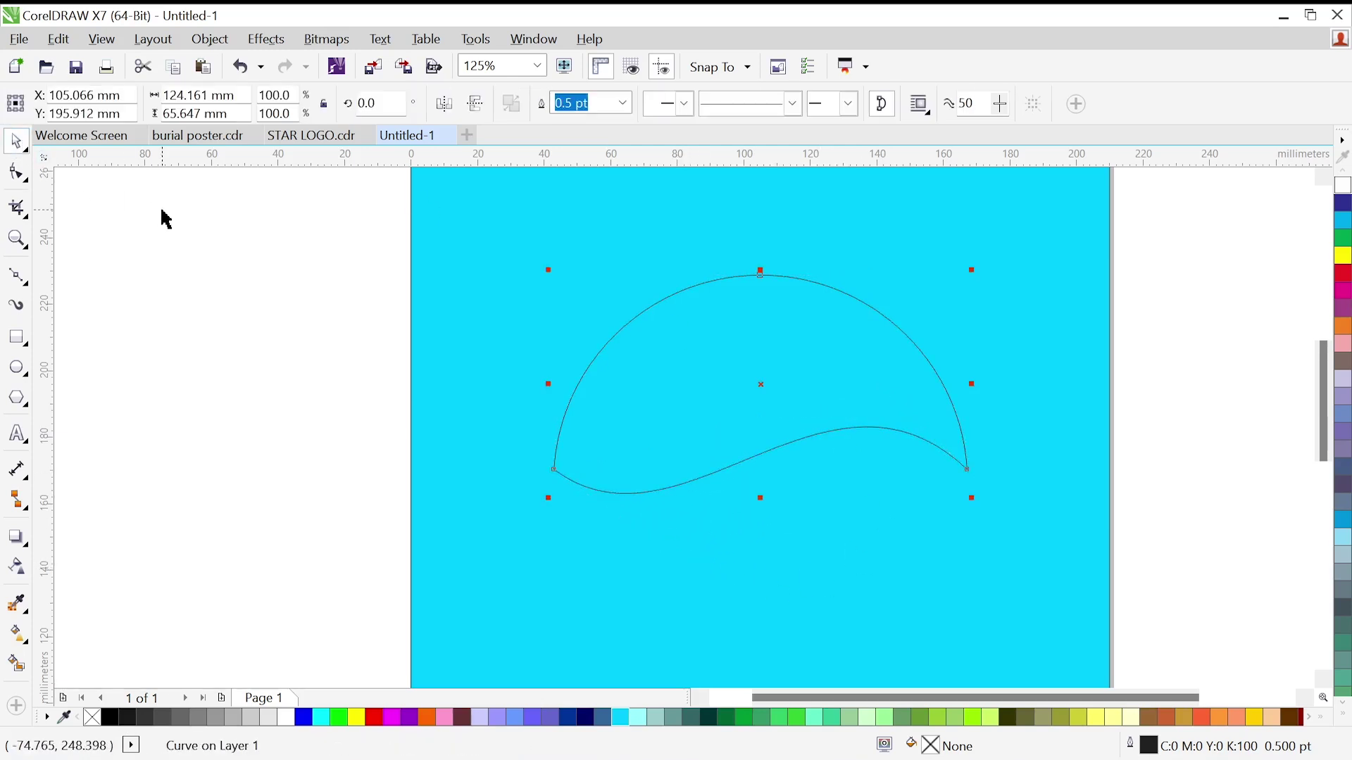
# Fill the wave-edged half circle with navy blue (#000066)
pyautogui.click(589, 718)
pyautogui.click(1165, 319)
pyautogui.click(761, 356)
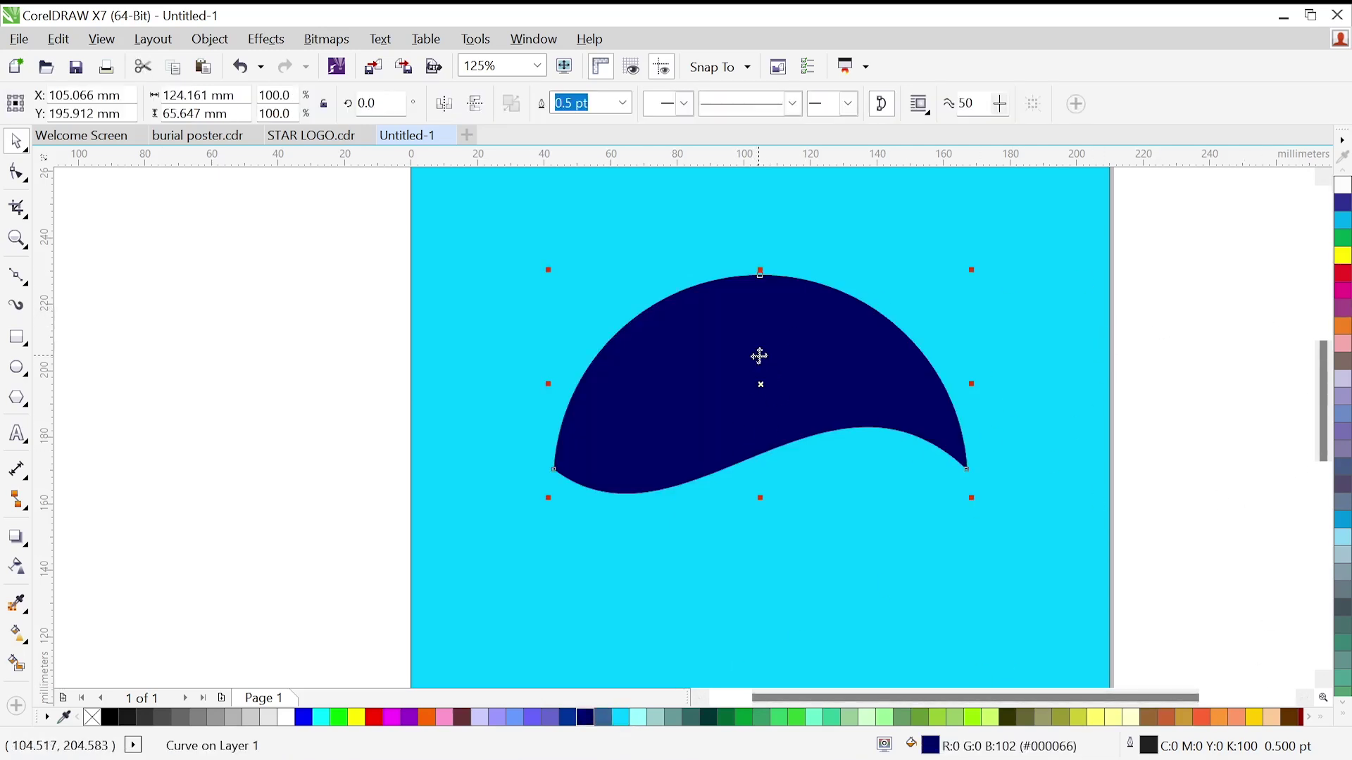
# Remove the outline from the navy half circle
pyautogui.rightClick(93, 720)
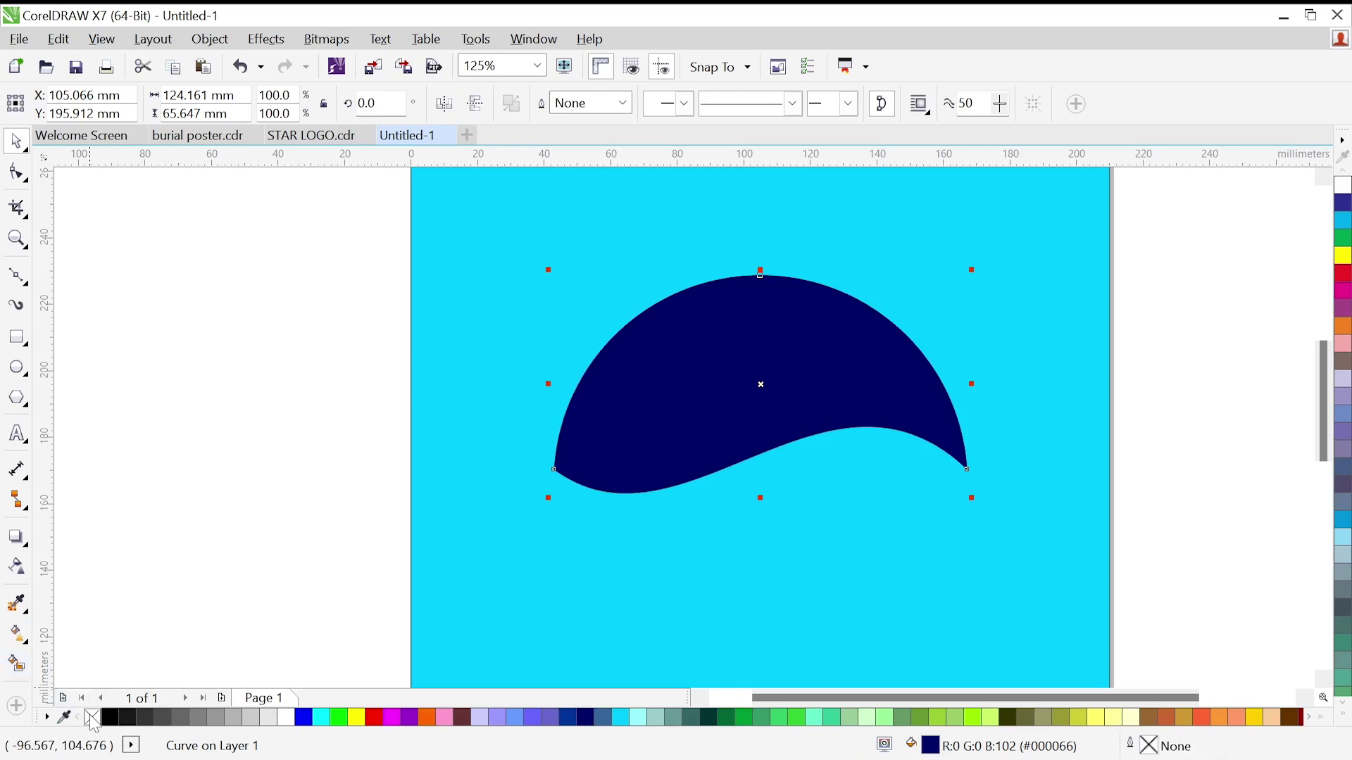
pyautogui.hotkey('ctrl', 'z')
pyautogui.scroll(5, 659, 333)
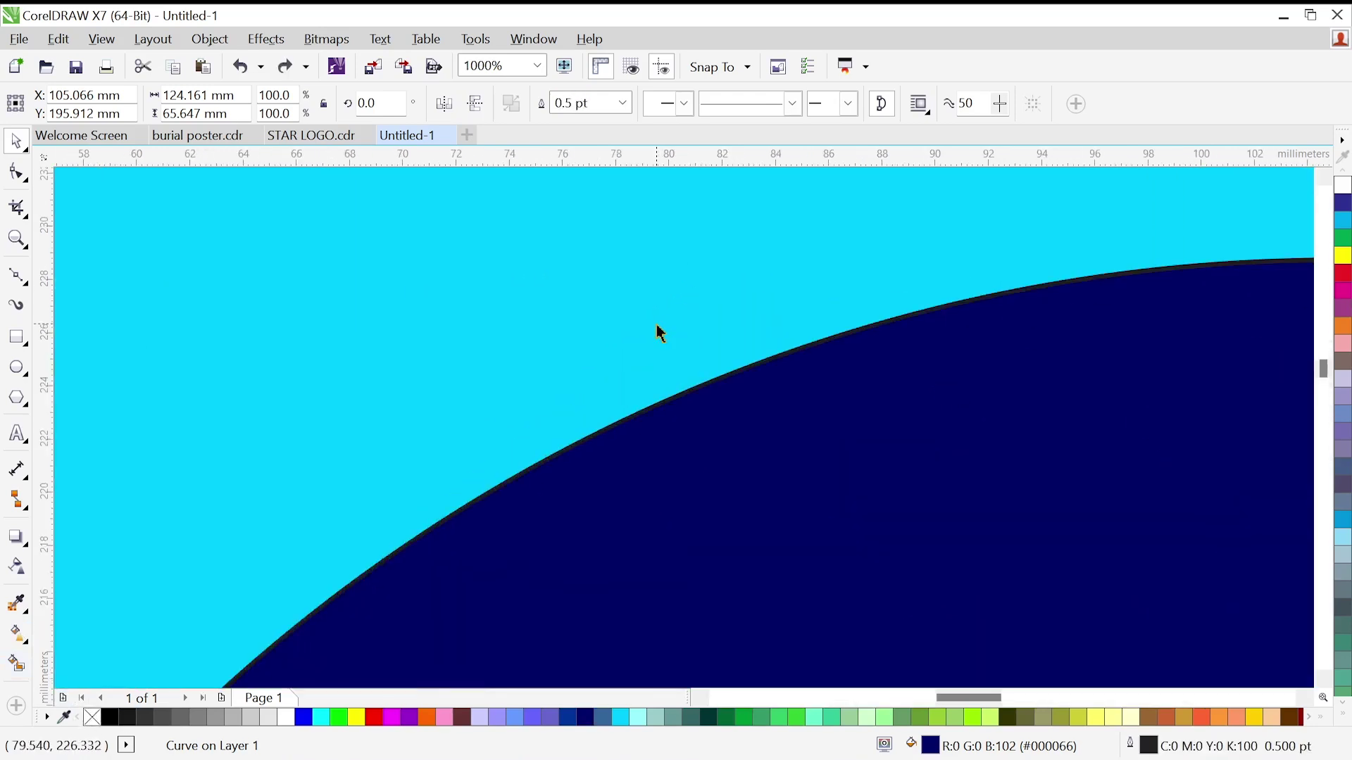
pyautogui.scroll(5, 703, 371)
pyautogui.scroll(2, 816, 498)
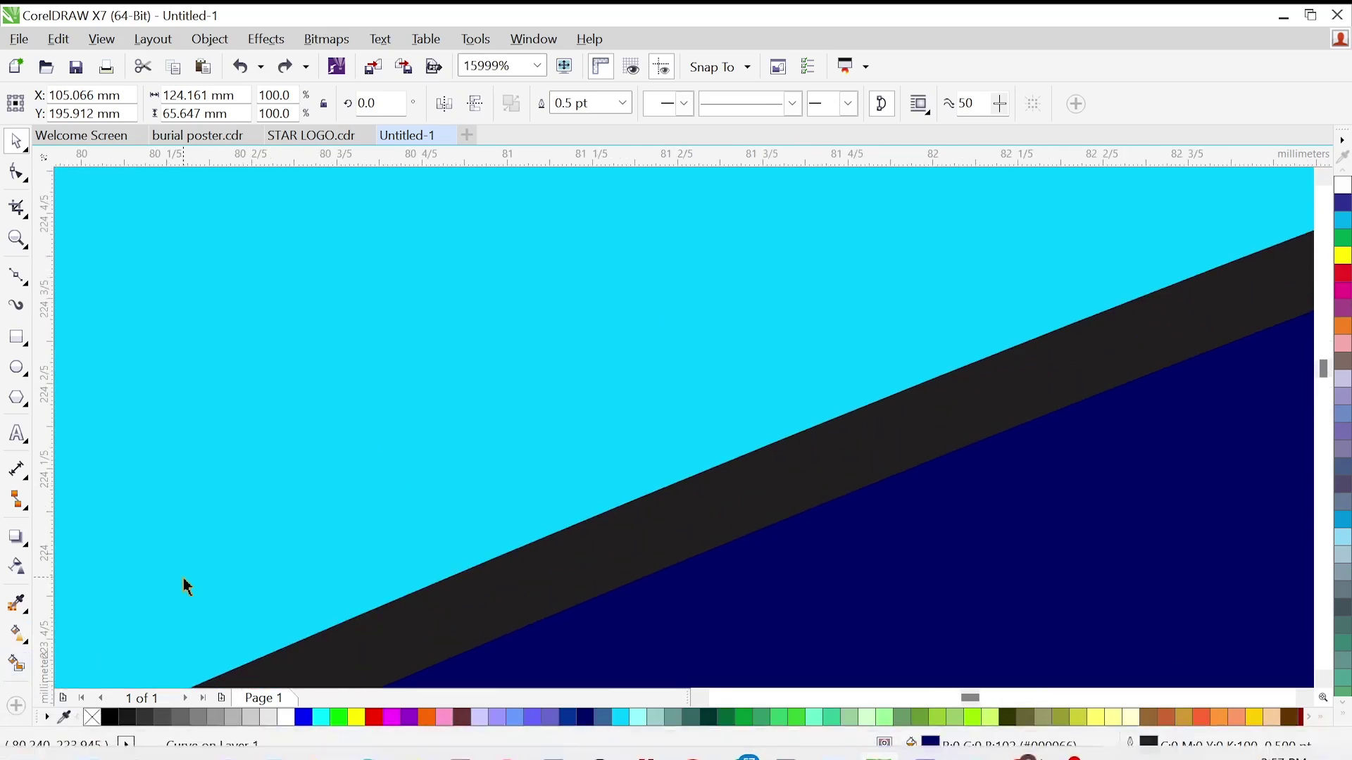
pyautogui.rightClick(93, 724)
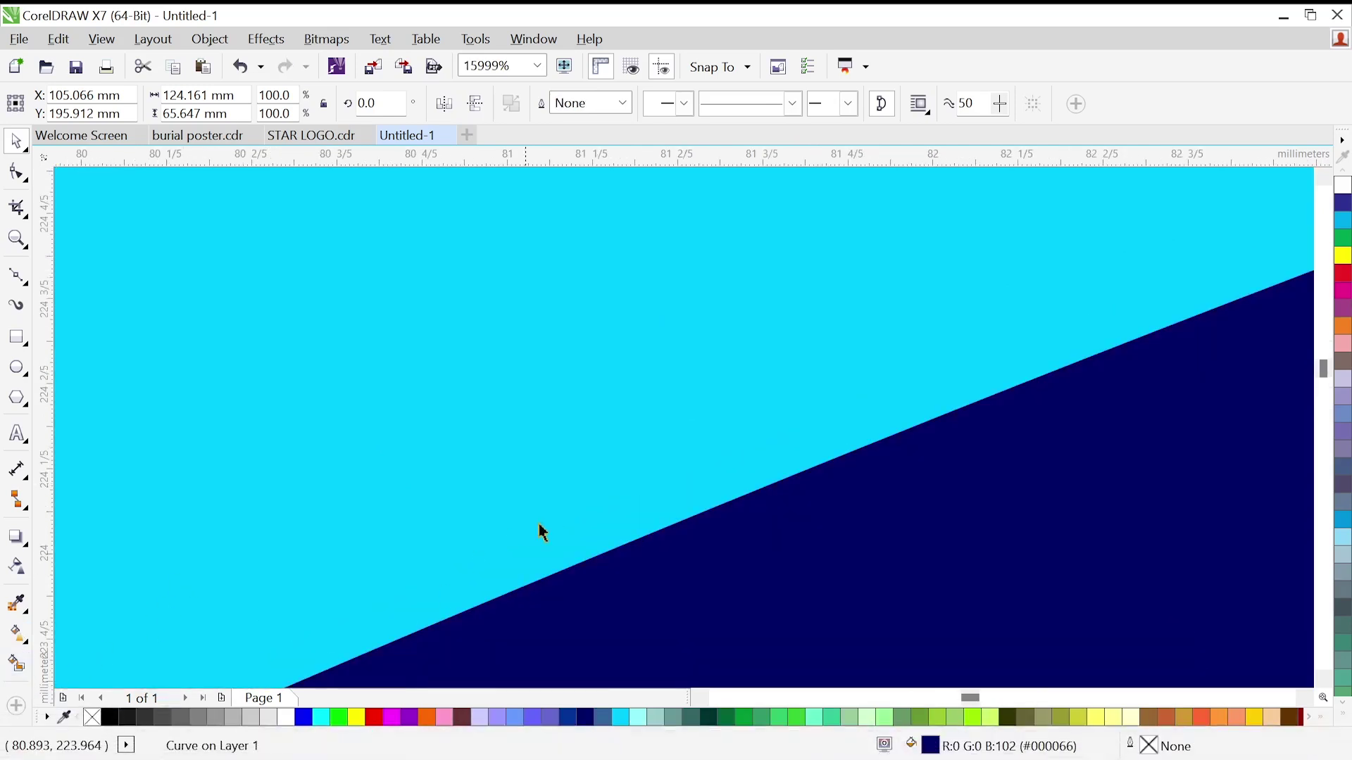
pyautogui.scroll(-10, 664, 537)
pyautogui.scroll(-4, 795, 571)
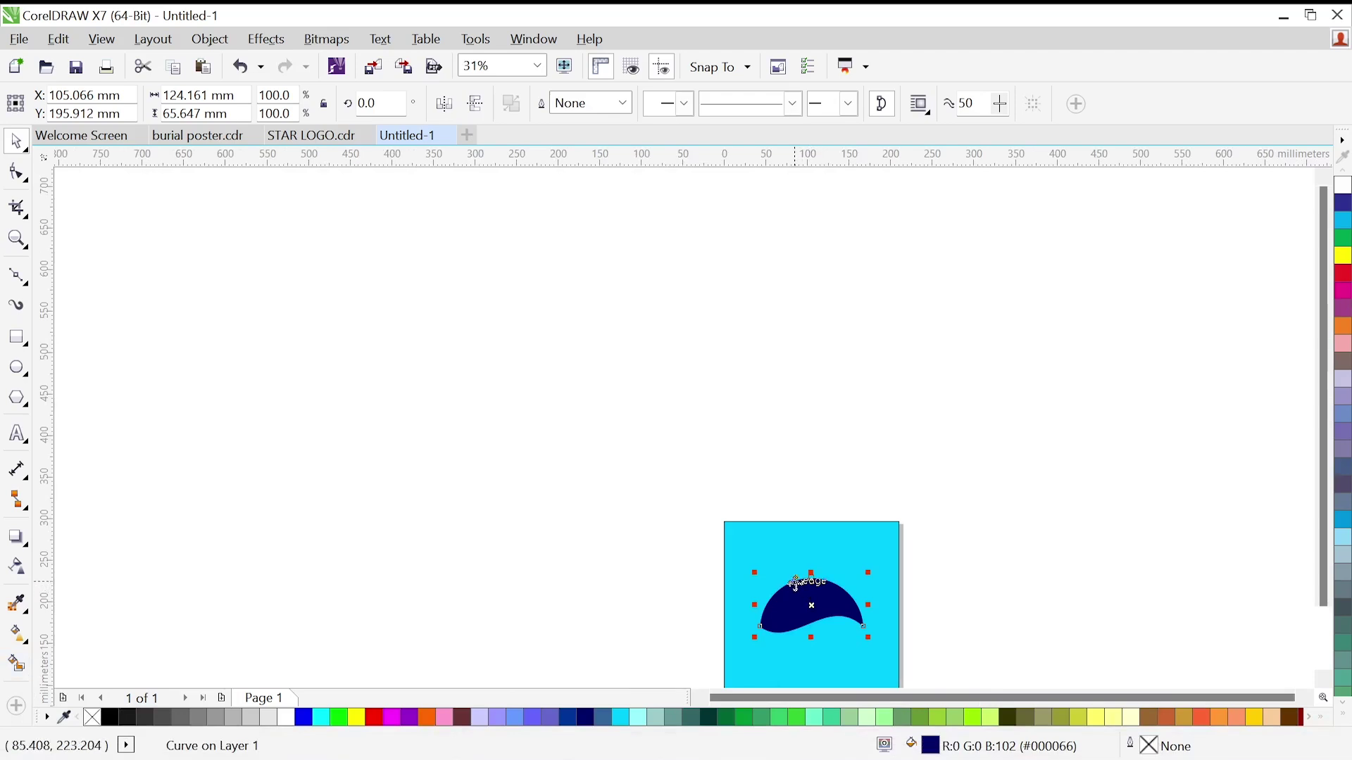
pyautogui.scroll(-3, 796, 590)
pyautogui.hotkey('shift', 'F4')
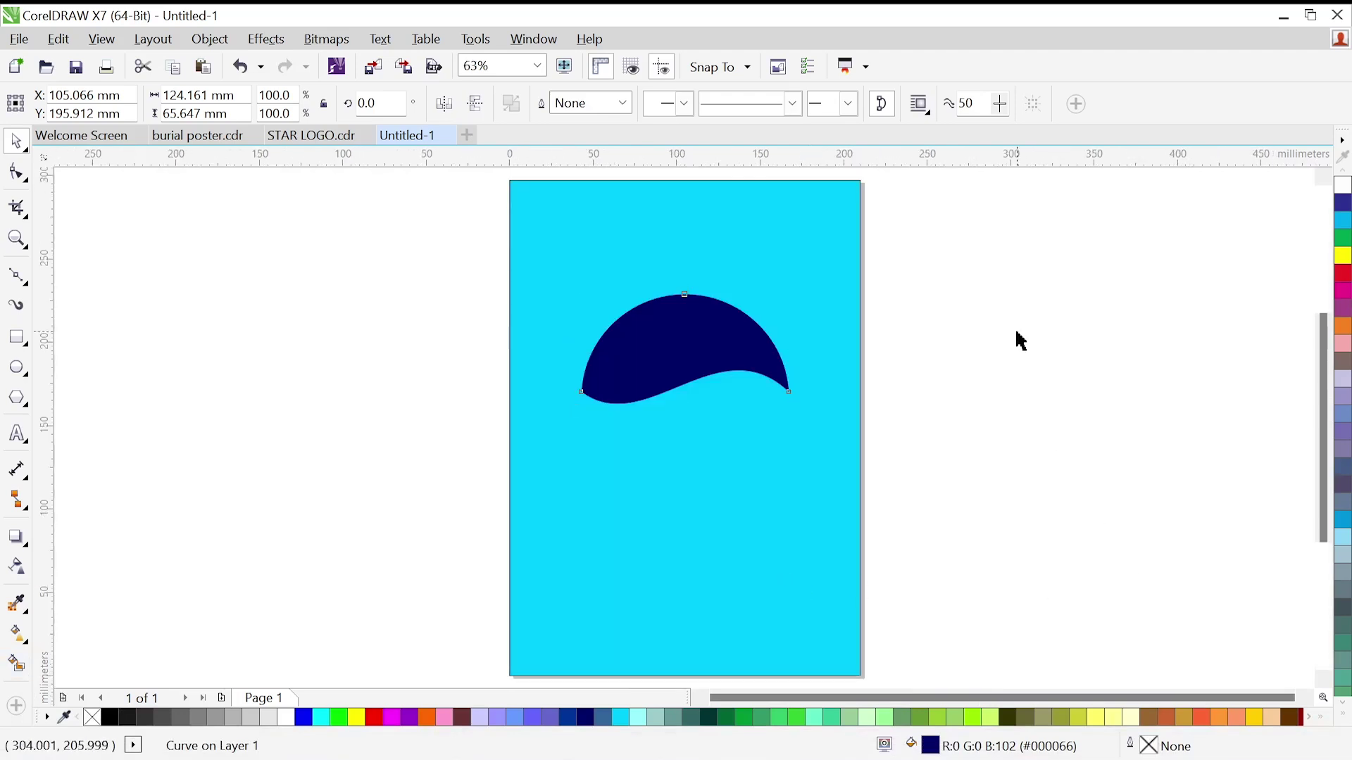
pyautogui.click(1014, 338)
# Make a vertically mirrored copy of the navy shape directly below it, and mirror the copy horizontally so the wavy edges run parallel
pyautogui.click(702, 304)
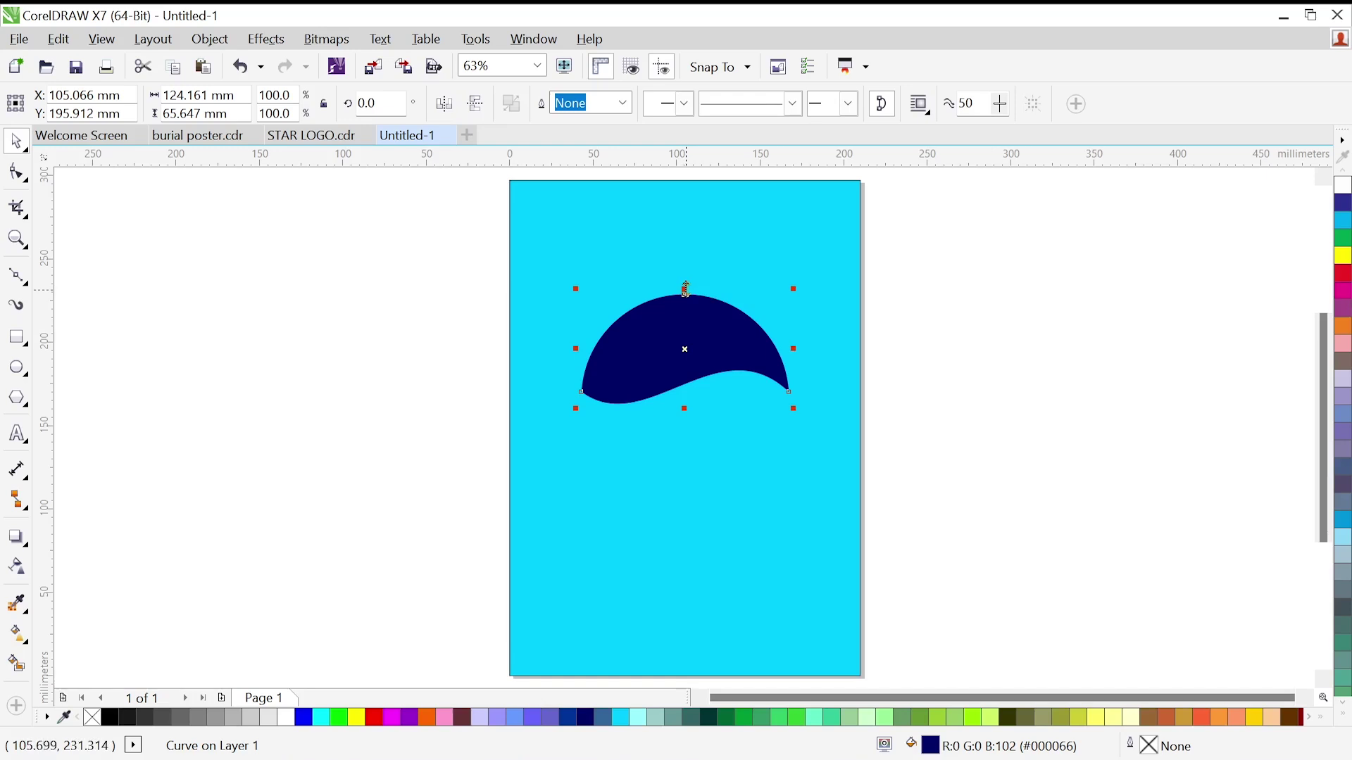
pyautogui.moveTo(686, 289); pyautogui.dragTo(705, 461)
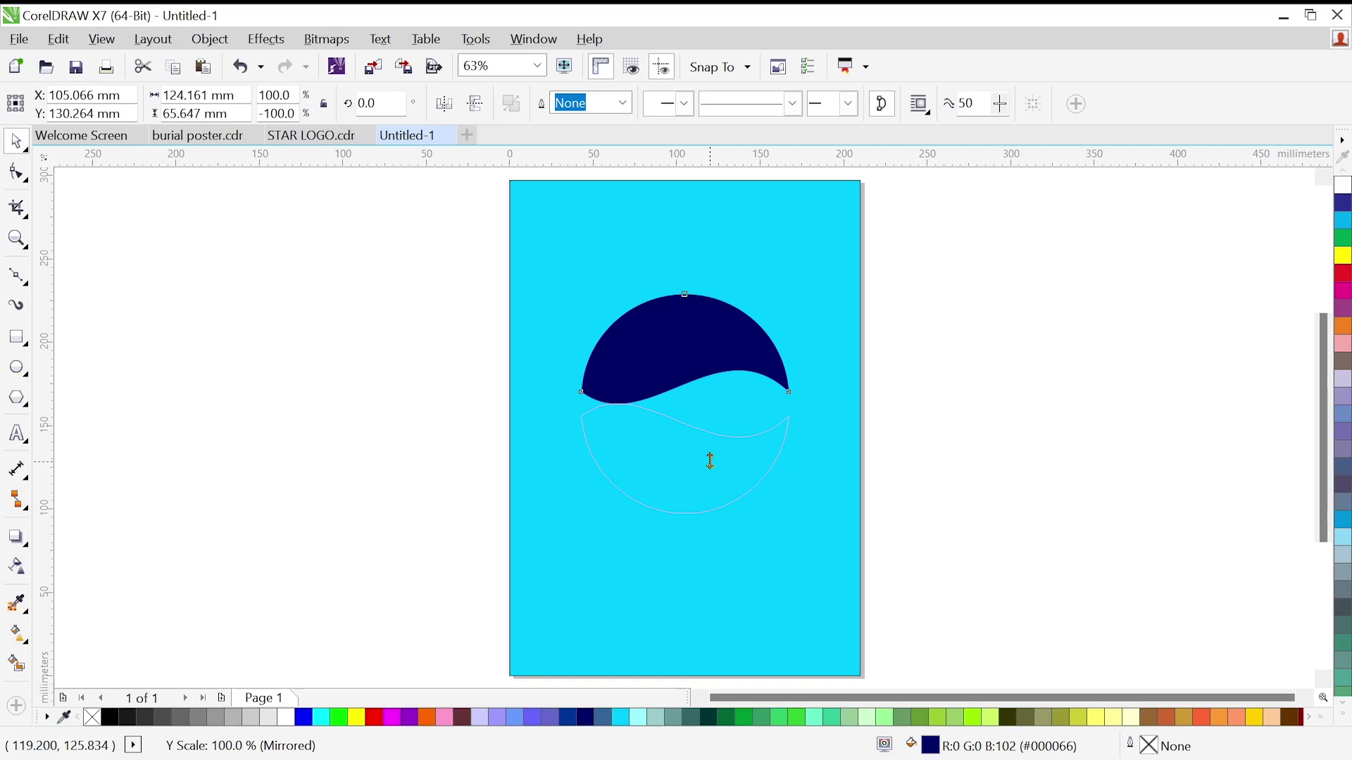
pyautogui.moveTo(713, 470); pyautogui.dragTo(711, 466)
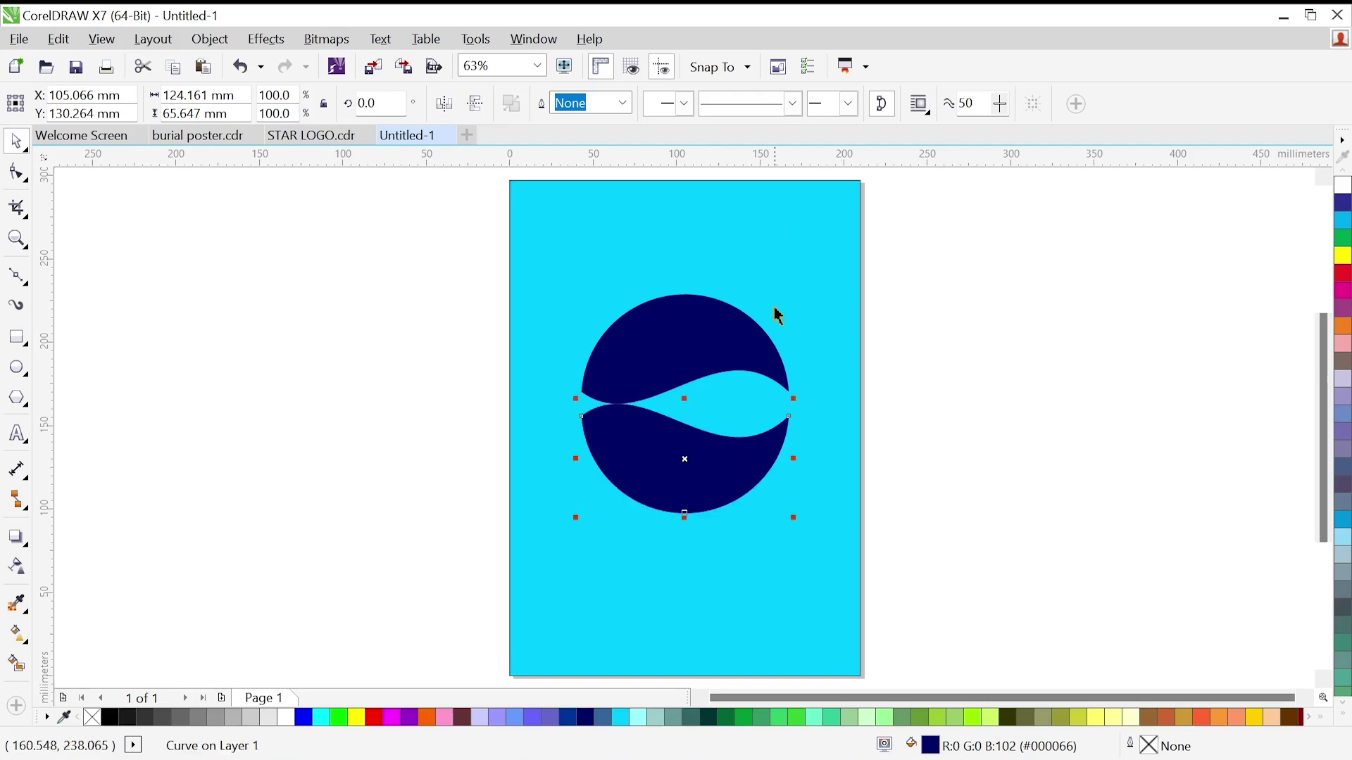
pyautogui.click(453, 111)
pyautogui.click(944, 380)
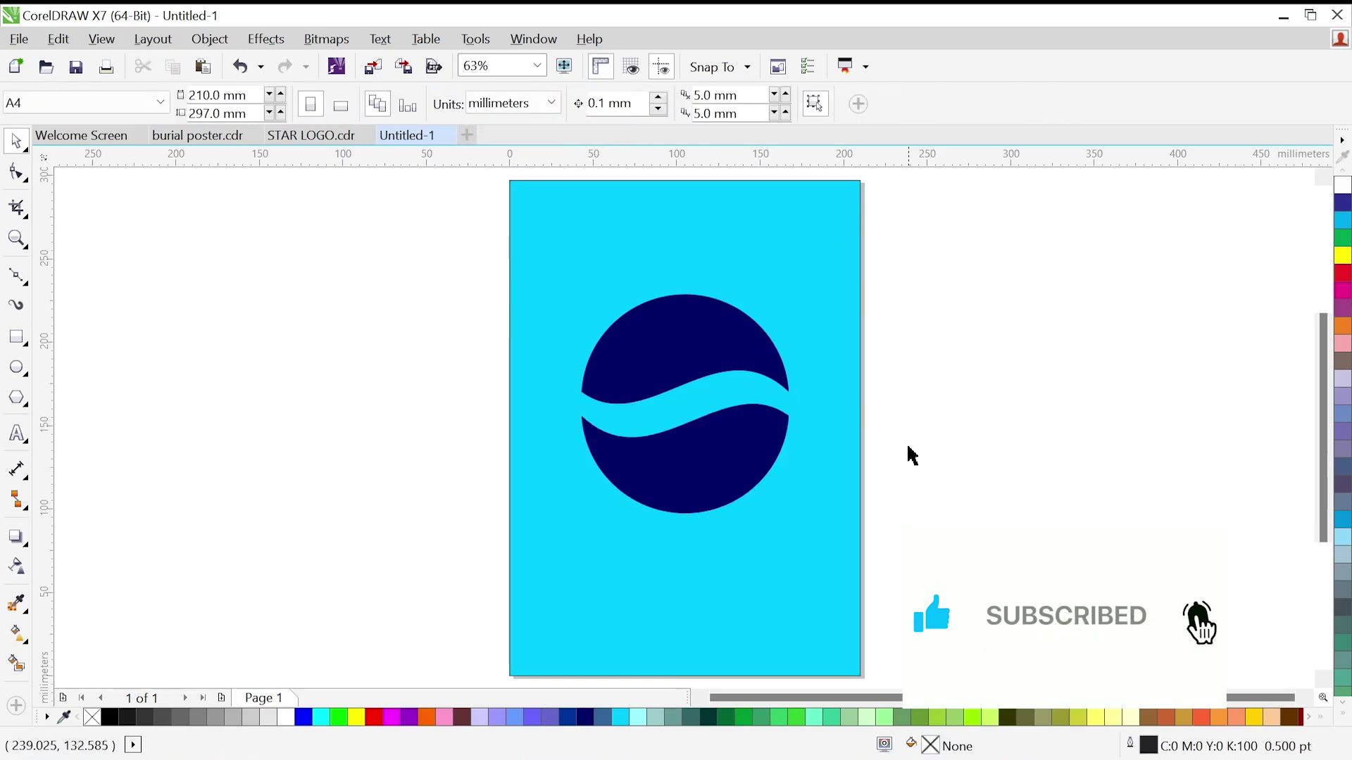
# Try white and magenta (#FF00FF) fills on the lower half circle
pyautogui.moveTo(962, 255); pyautogui.dragTo(725, 429)
pyautogui.click(746, 434)
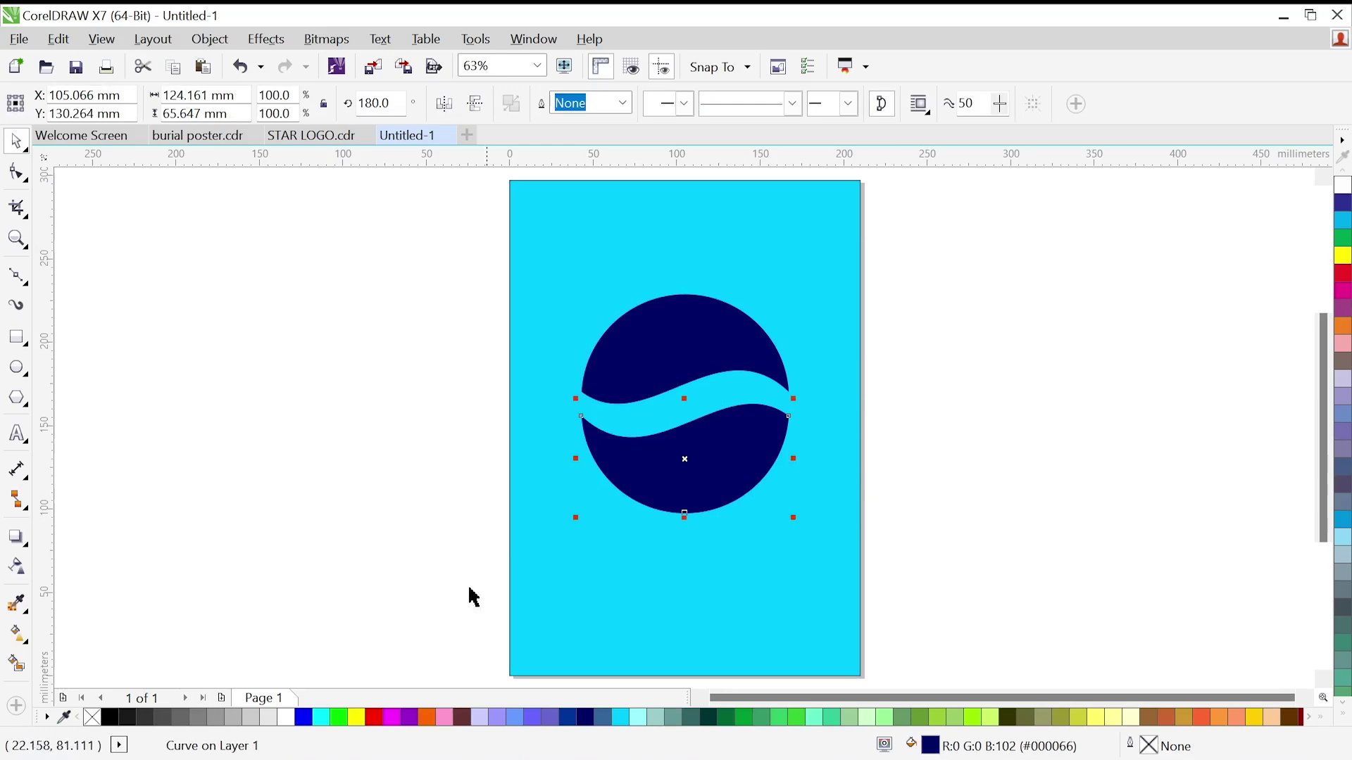
pyautogui.click(393, 720)
pyautogui.click(290, 374)
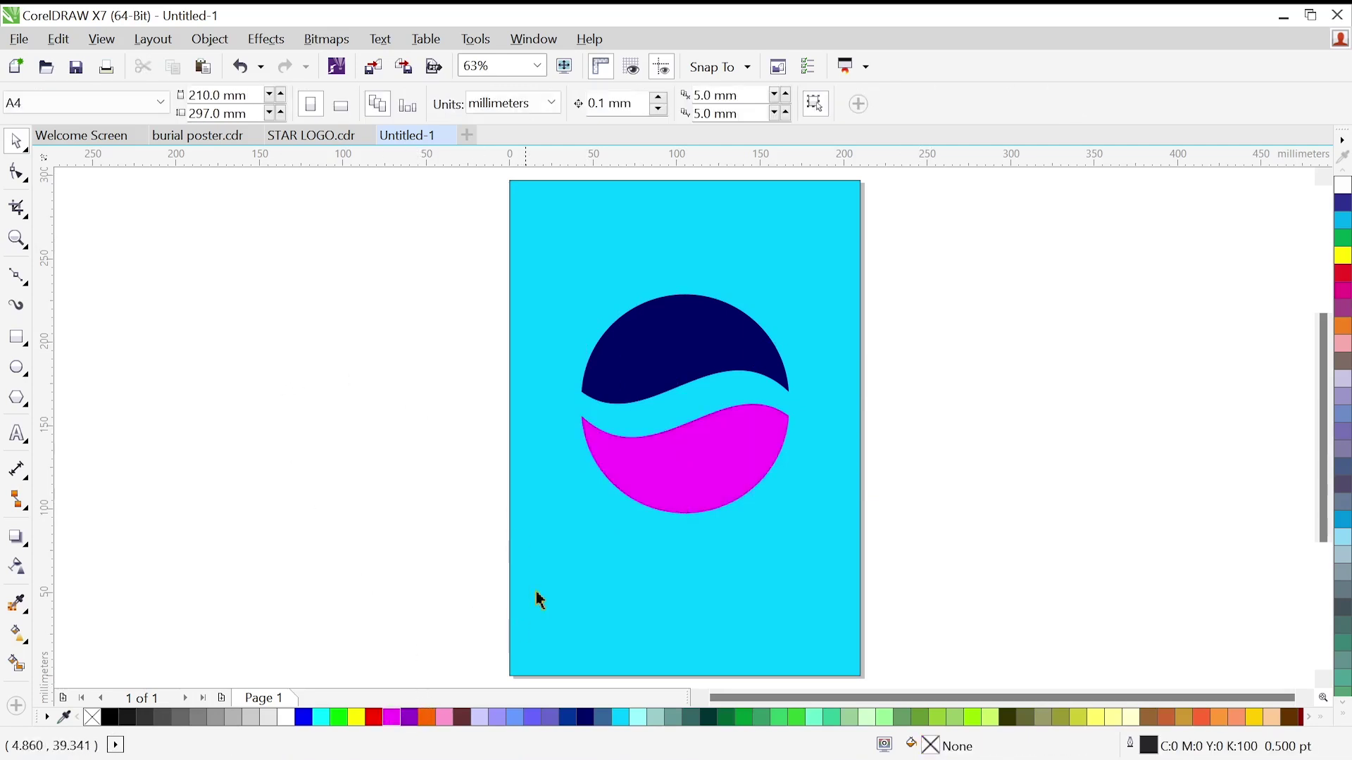
pyautogui.click(684, 453)
pyautogui.click(285, 718)
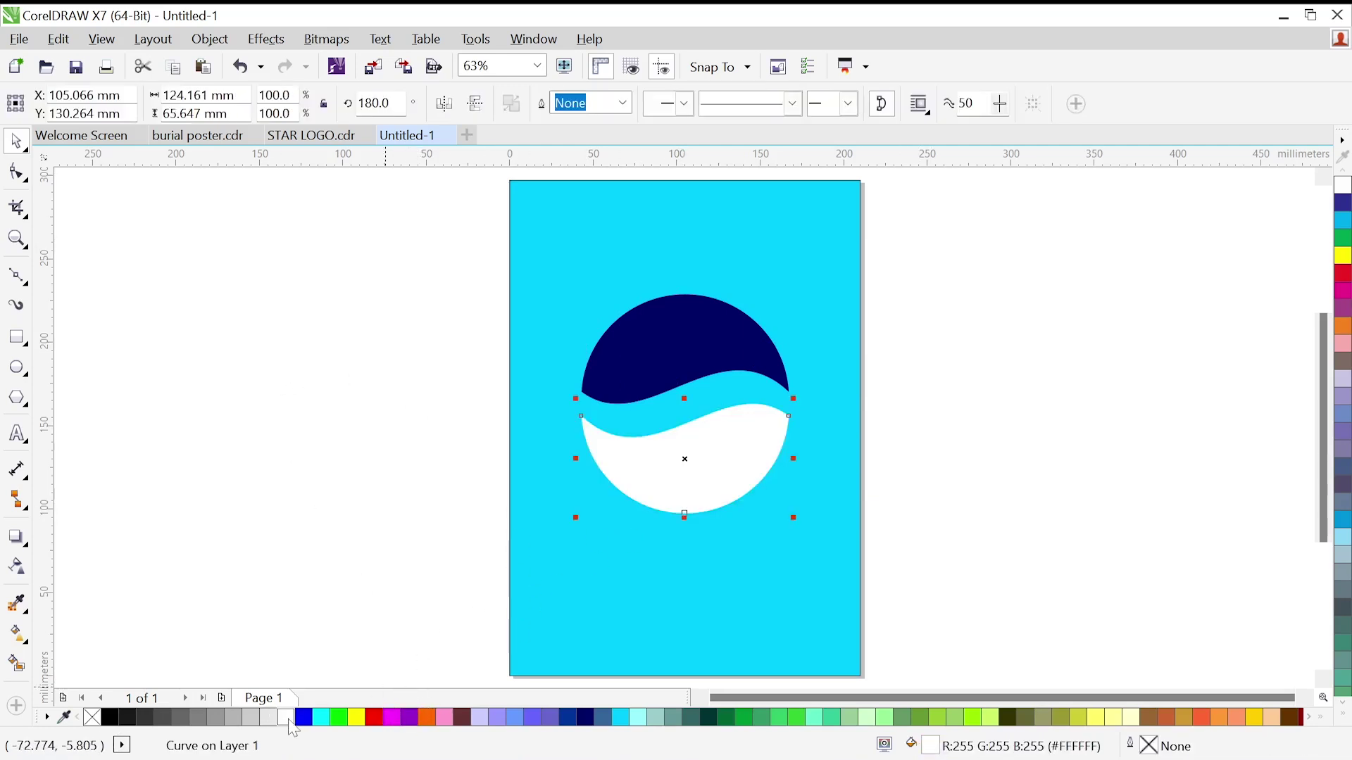
pyautogui.click(391, 718)
pyautogui.click(358, 338)
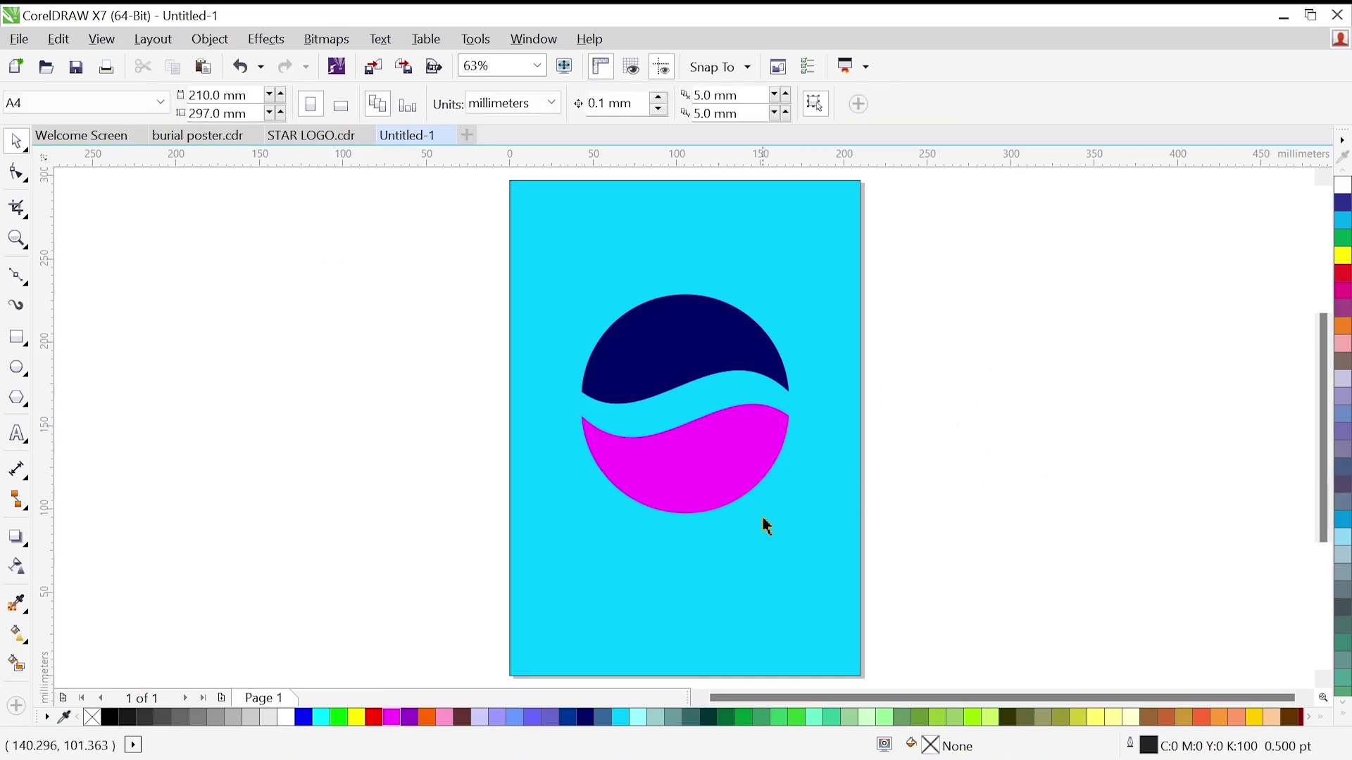
# Fill the lower half circle with process magenta (C:0 M:100 Y:0 K:0)
pyautogui.click(690, 481)
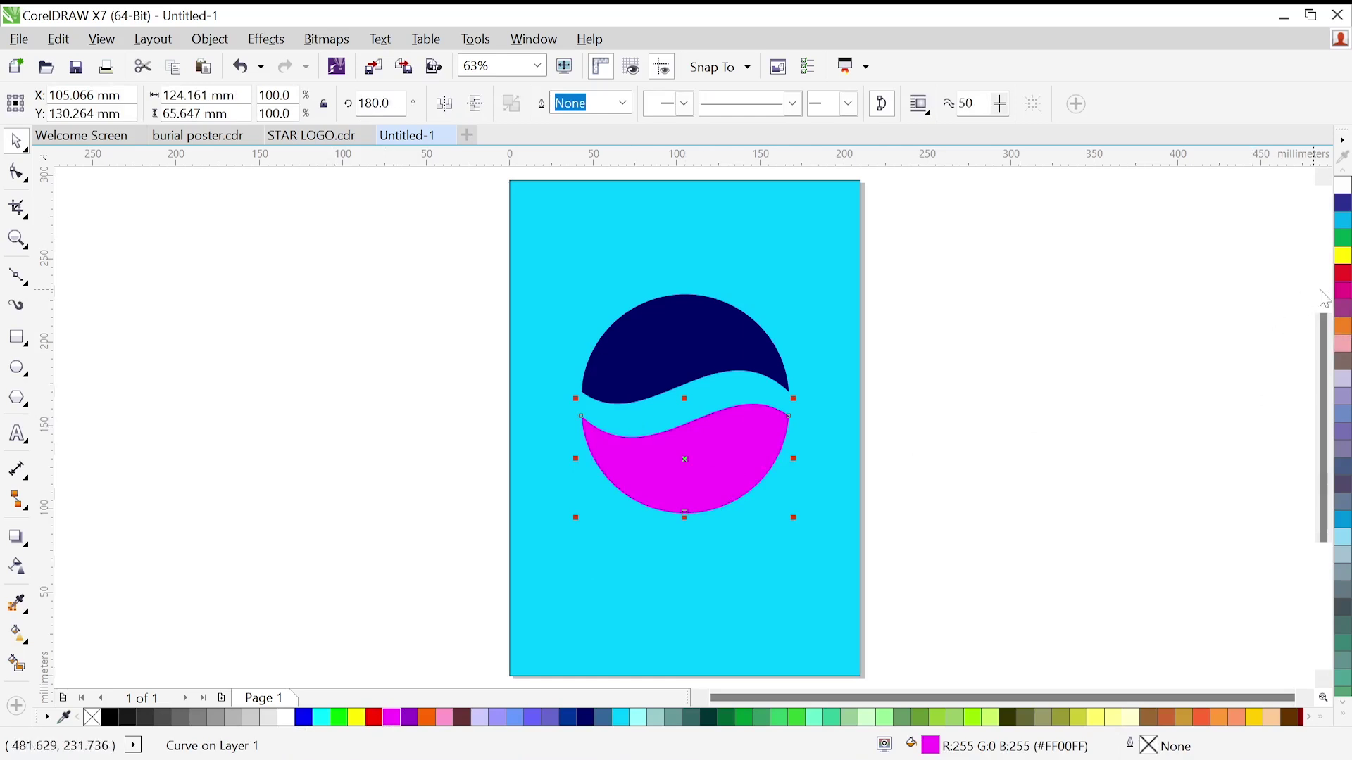
pyautogui.click(1344, 294)
pyautogui.click(1021, 384)
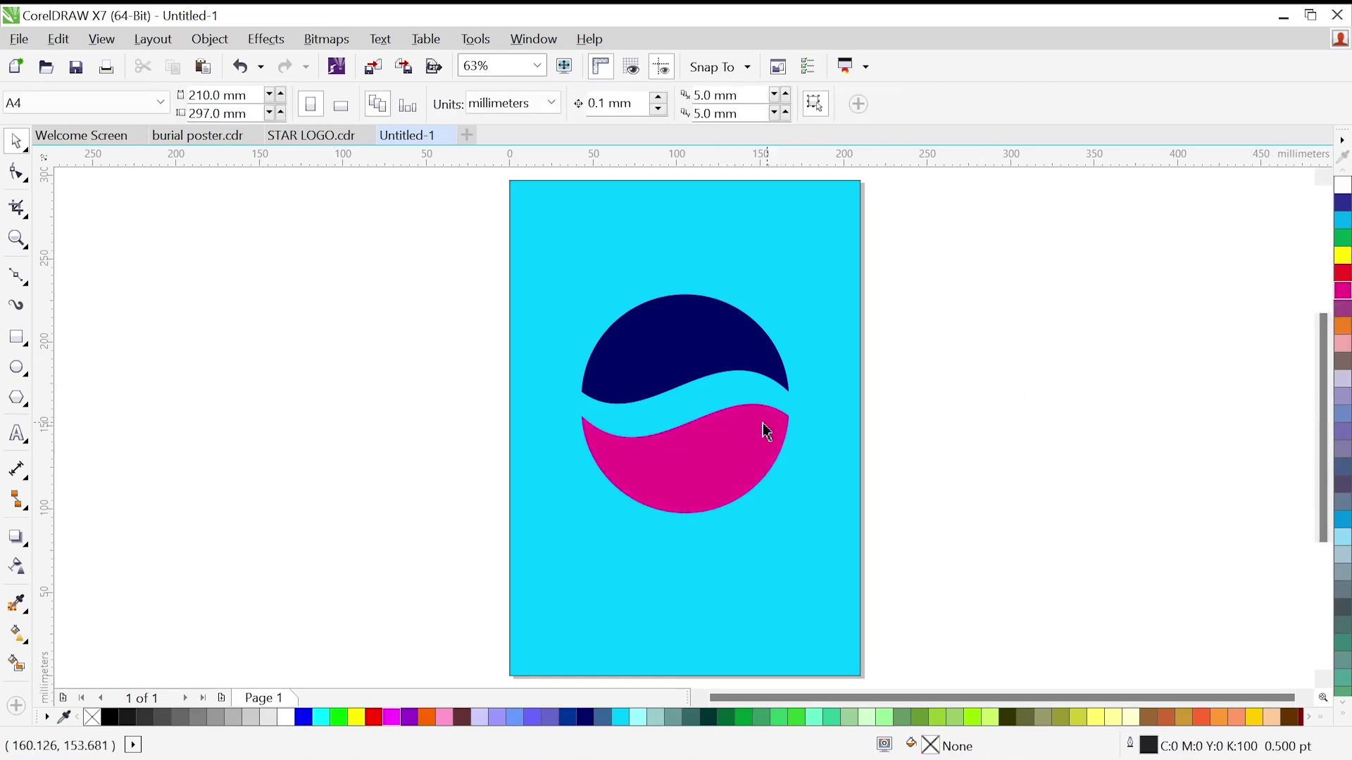
# Group the navy and magenta halves of the circle into one object
pyautogui.scroll(5, 744, 426)
pyautogui.scroll(-2, 744, 422)
pyautogui.scroll(7, 775, 363)
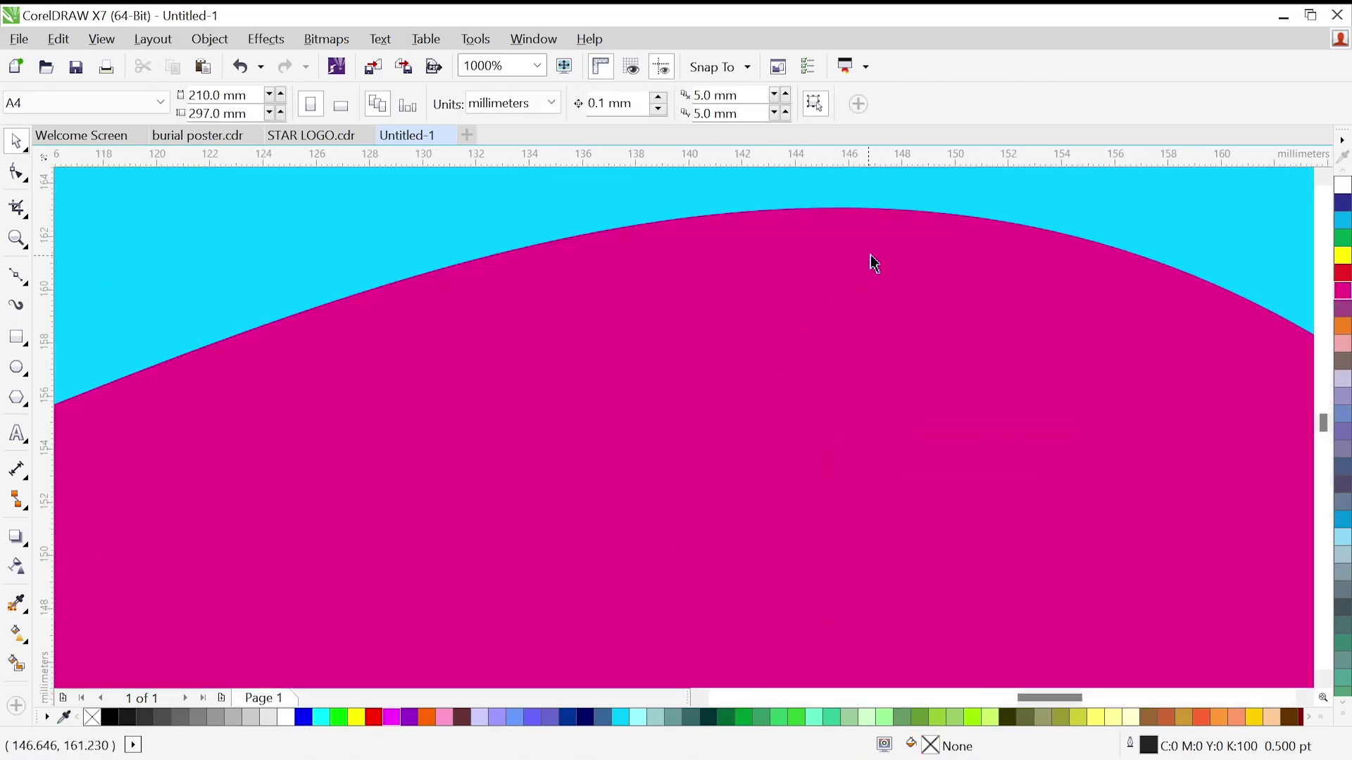
pyautogui.scroll(-10, 775, 325)
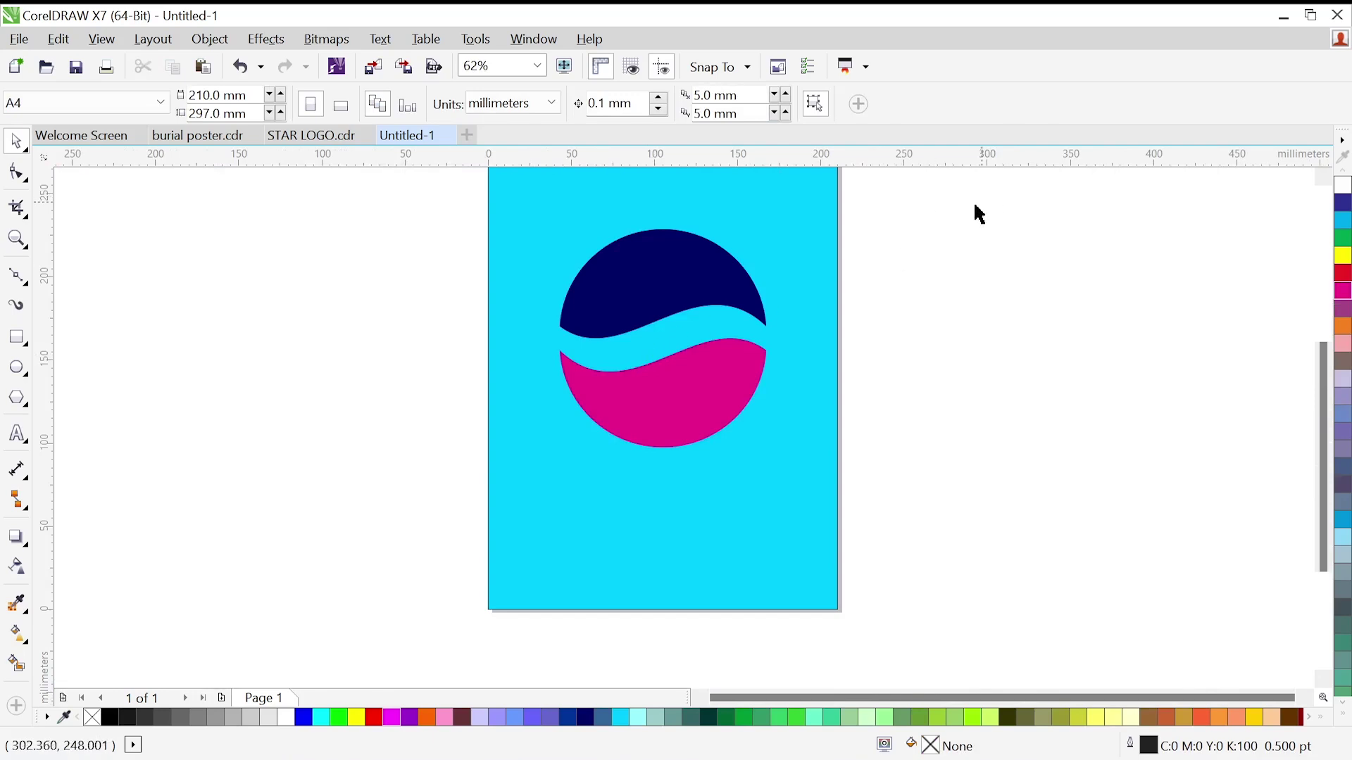
pyautogui.moveTo(976, 205); pyautogui.dragTo(442, 521)
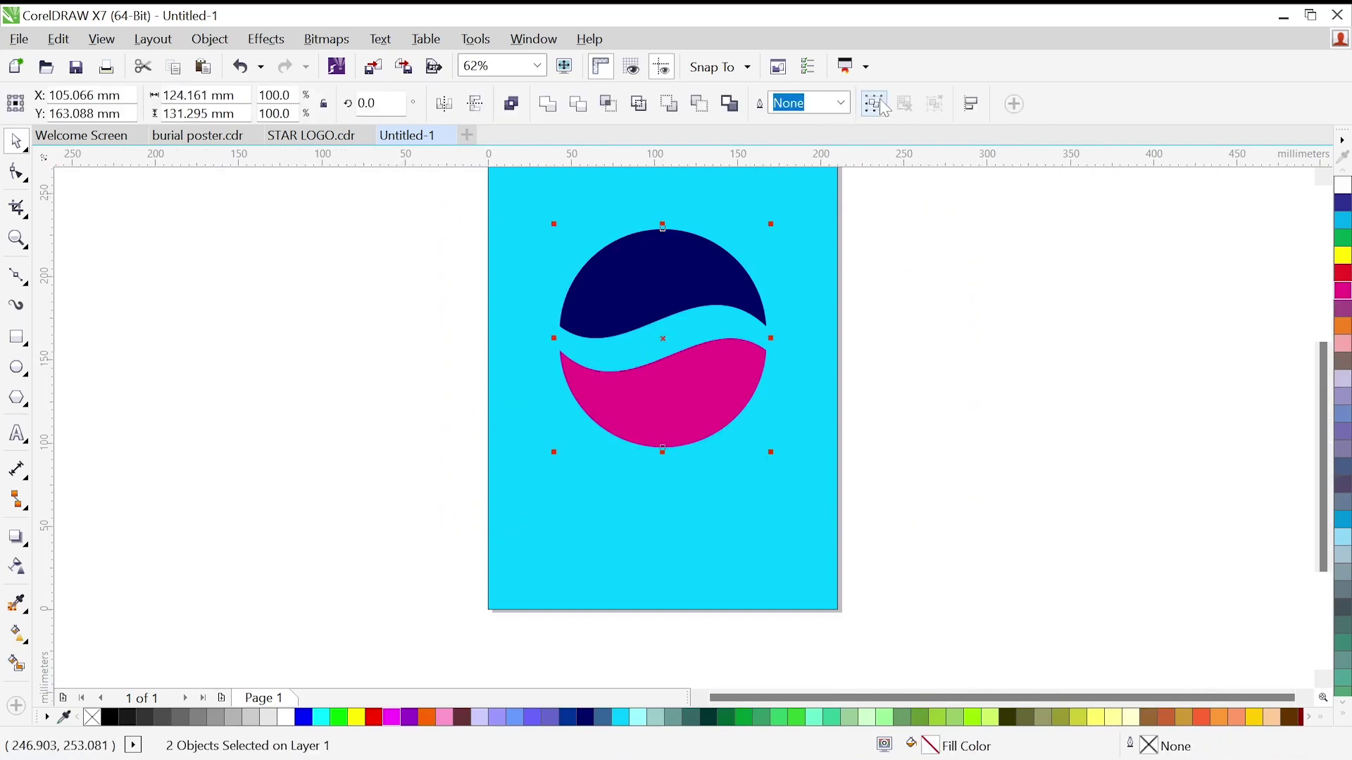
pyautogui.click(893, 326)
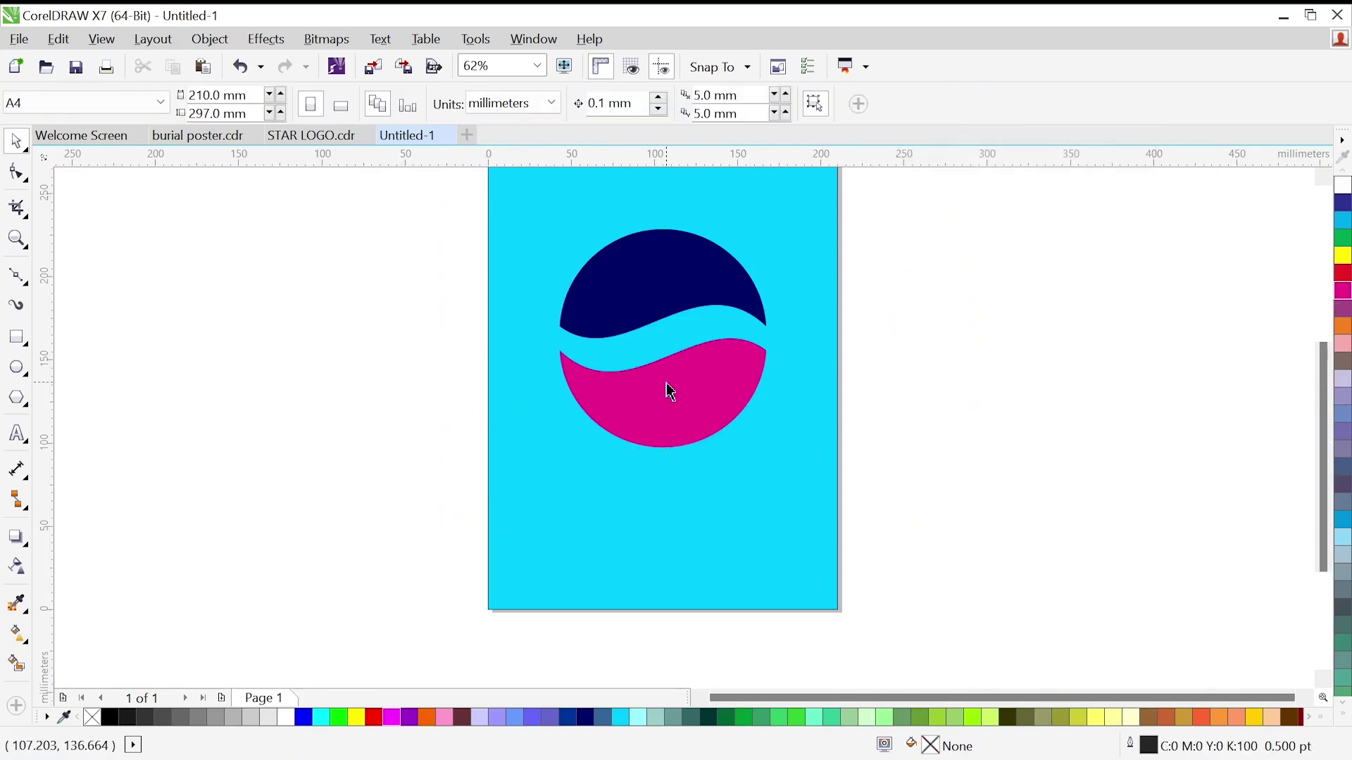
pyautogui.click(669, 391)
pyautogui.keyDown('shift'); pyautogui.click(683, 260); pyautogui.keyUp('shift')
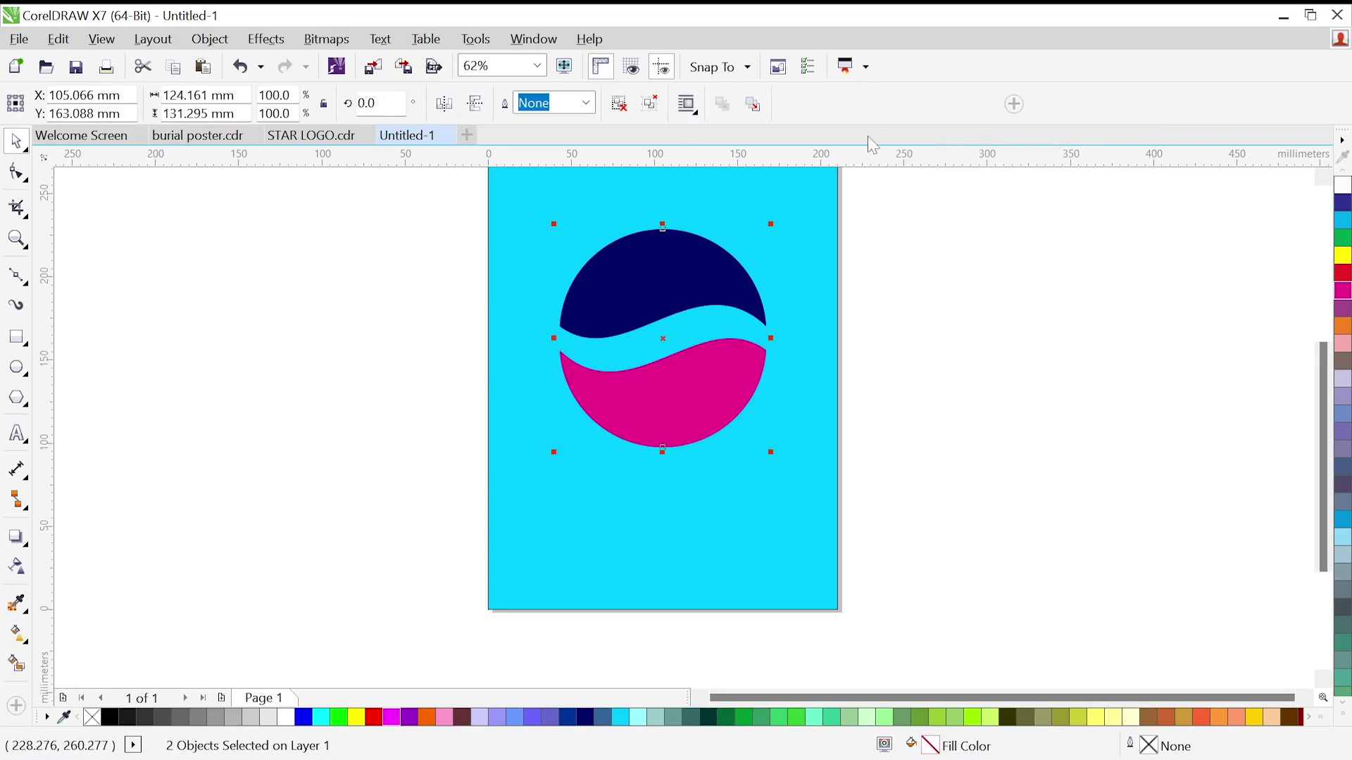
pyautogui.click(875, 104)
pyautogui.click(900, 362)
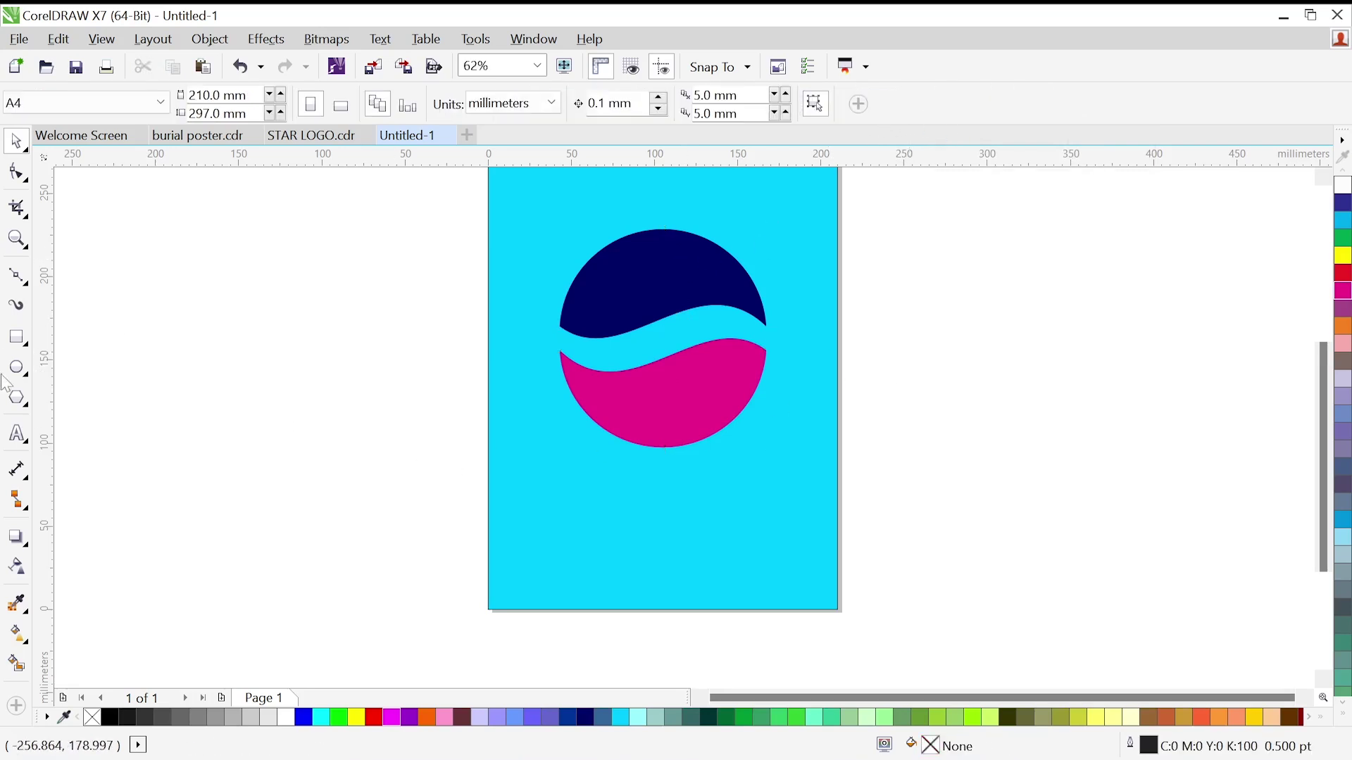
# Add the text "STAR LINK" below the circle and enlarge it to about 44.5 pt
pyautogui.click(17, 434)
pyautogui.click(597, 486)
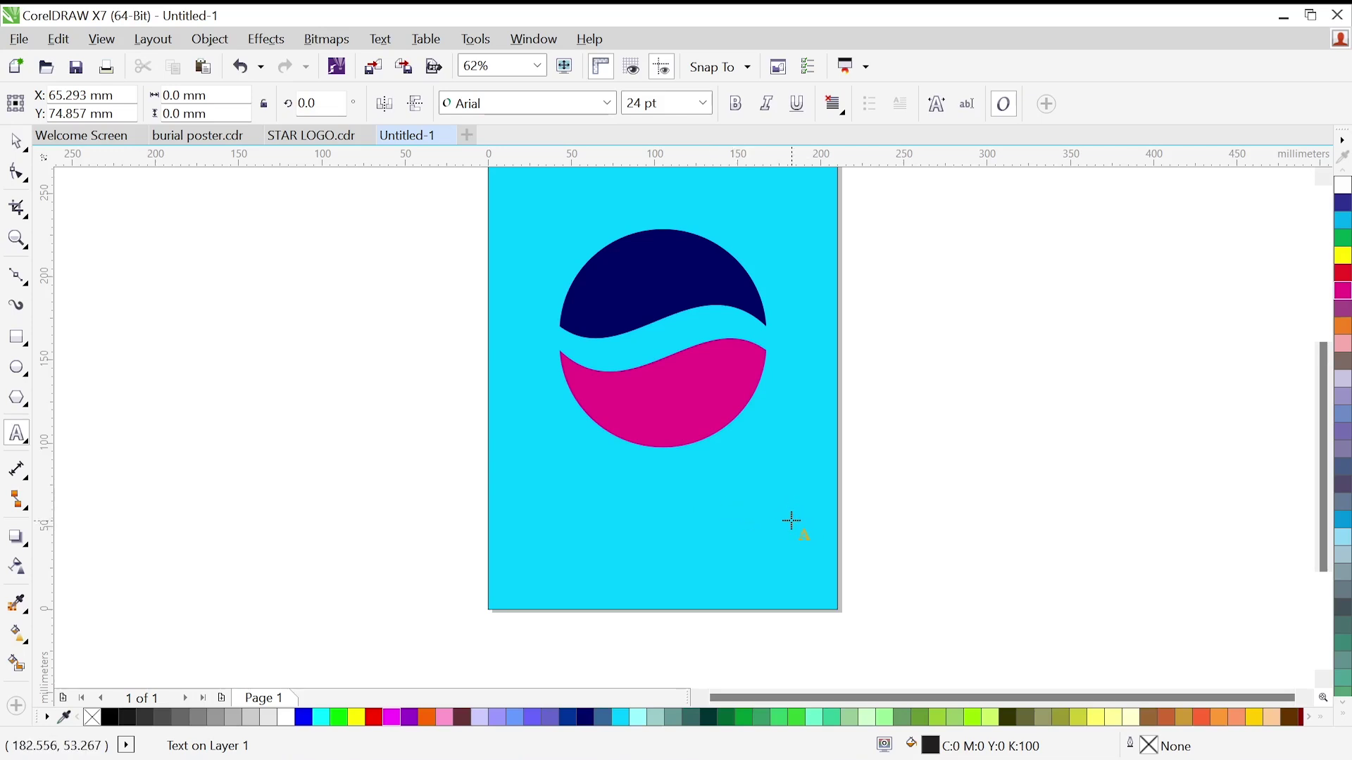
pyautogui.write('STAR LINK')
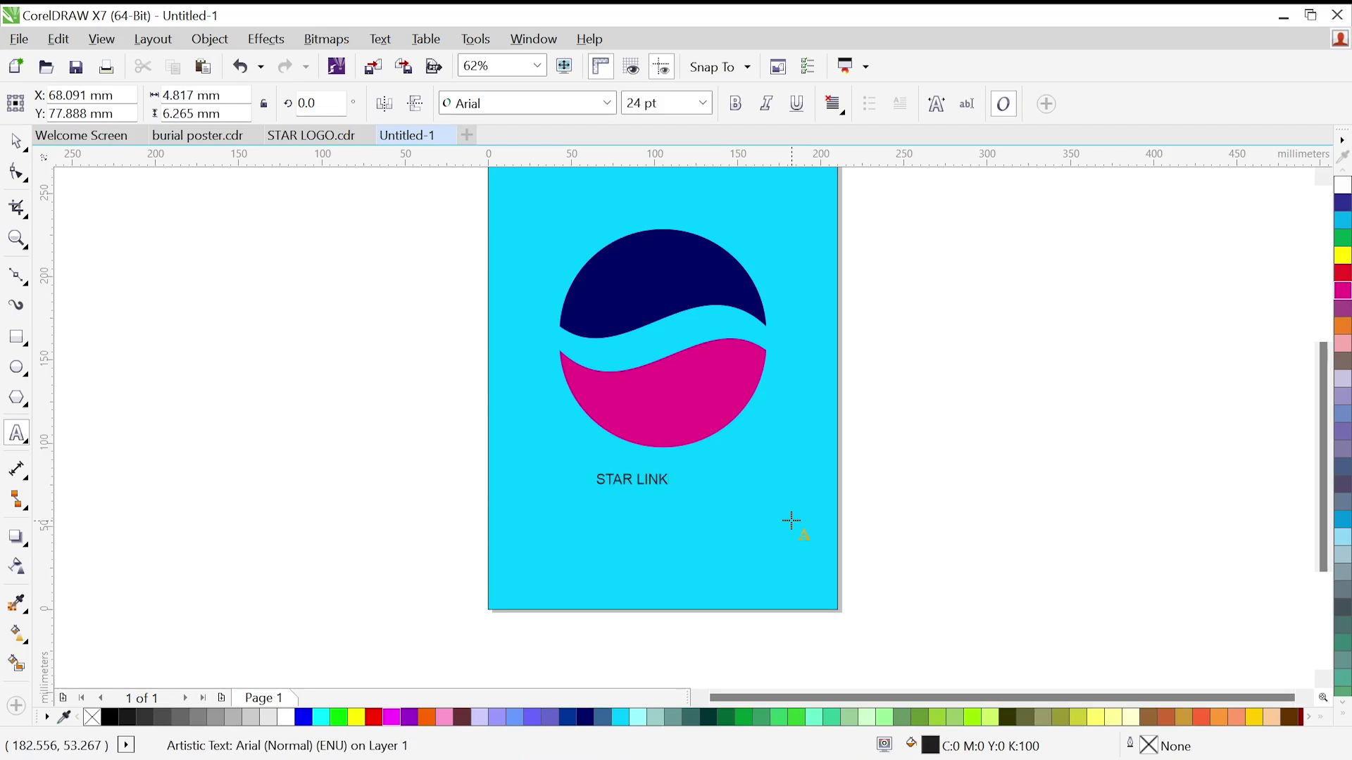
pyautogui.hotkey('ctrl', 'space')
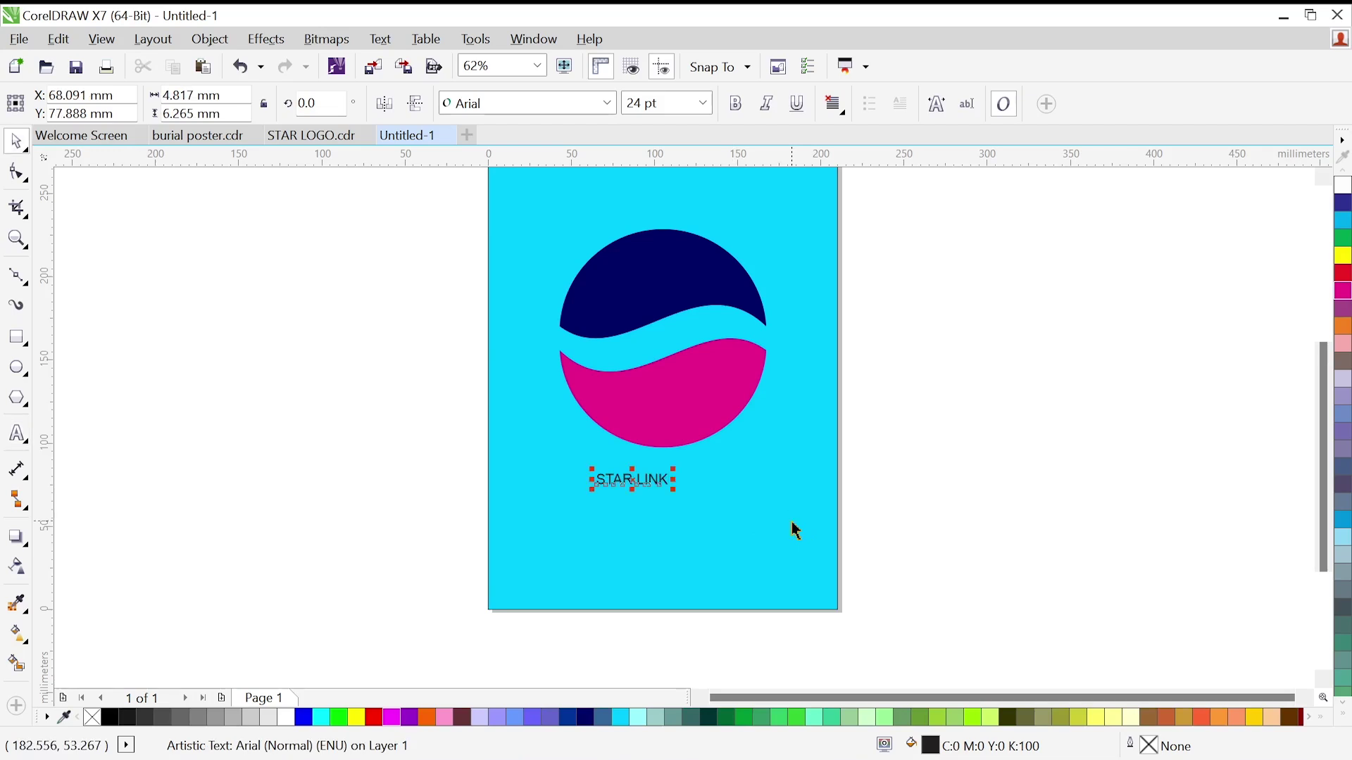
pyautogui.moveTo(671, 468); pyautogui.dragTo(734, 455)
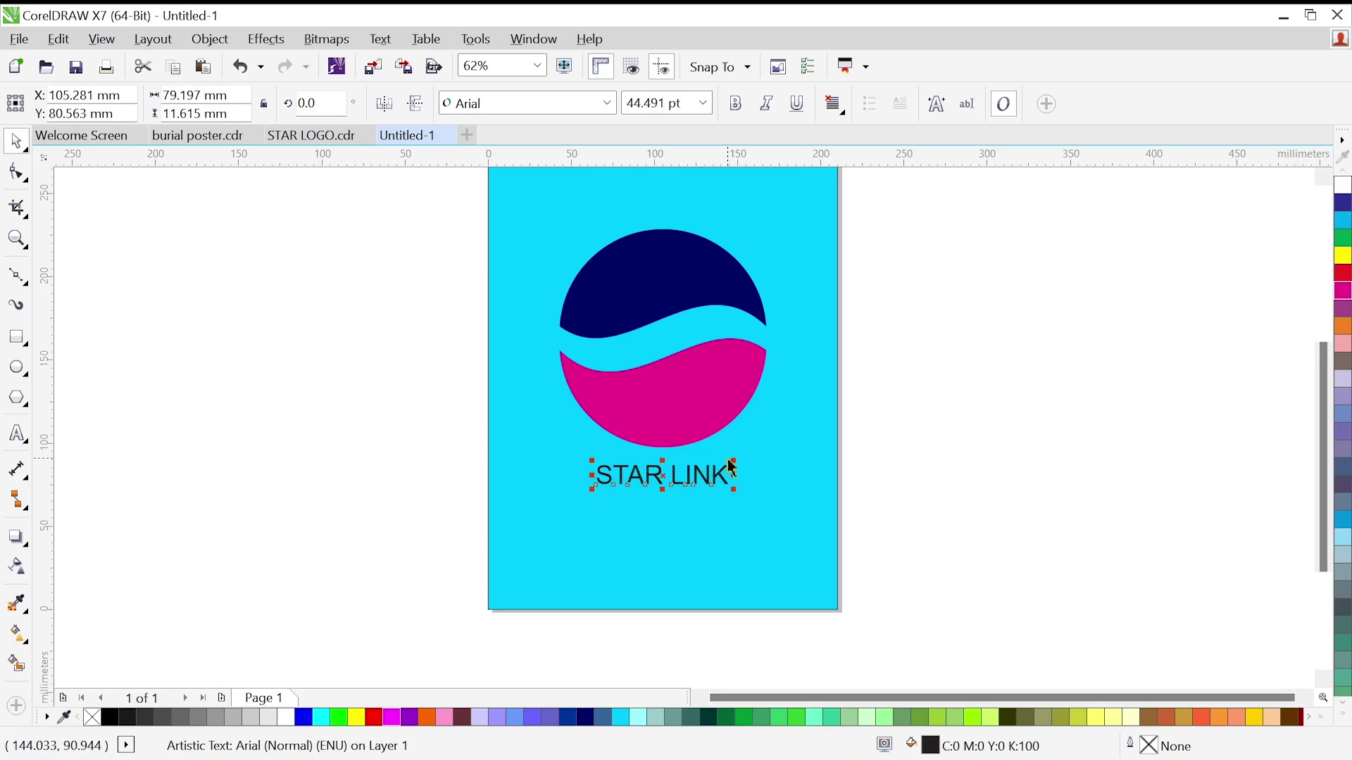
# Set the STAR LINK text in bold Humanst521 BT and shrink it to about 37 pt, centred under the circle
pyautogui.click(610, 104)
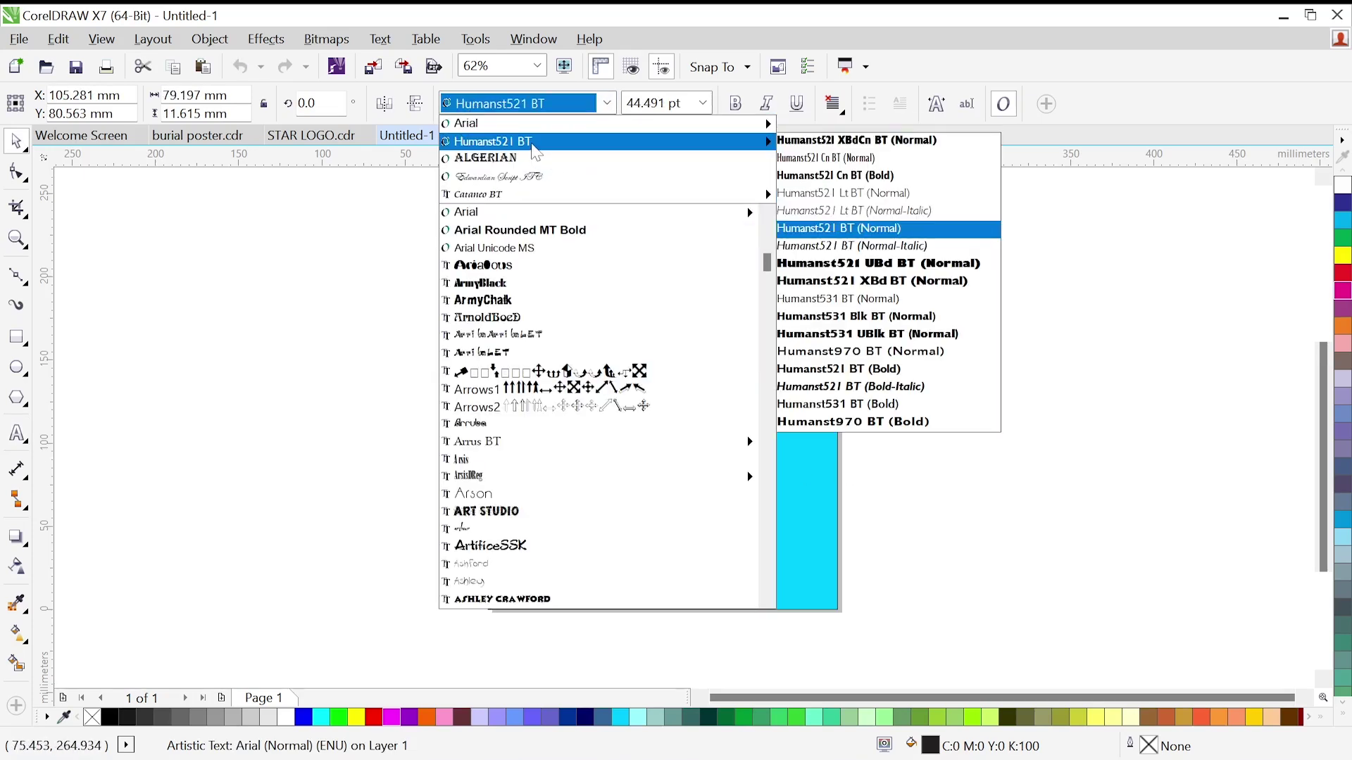
pyautogui.click(552, 141)
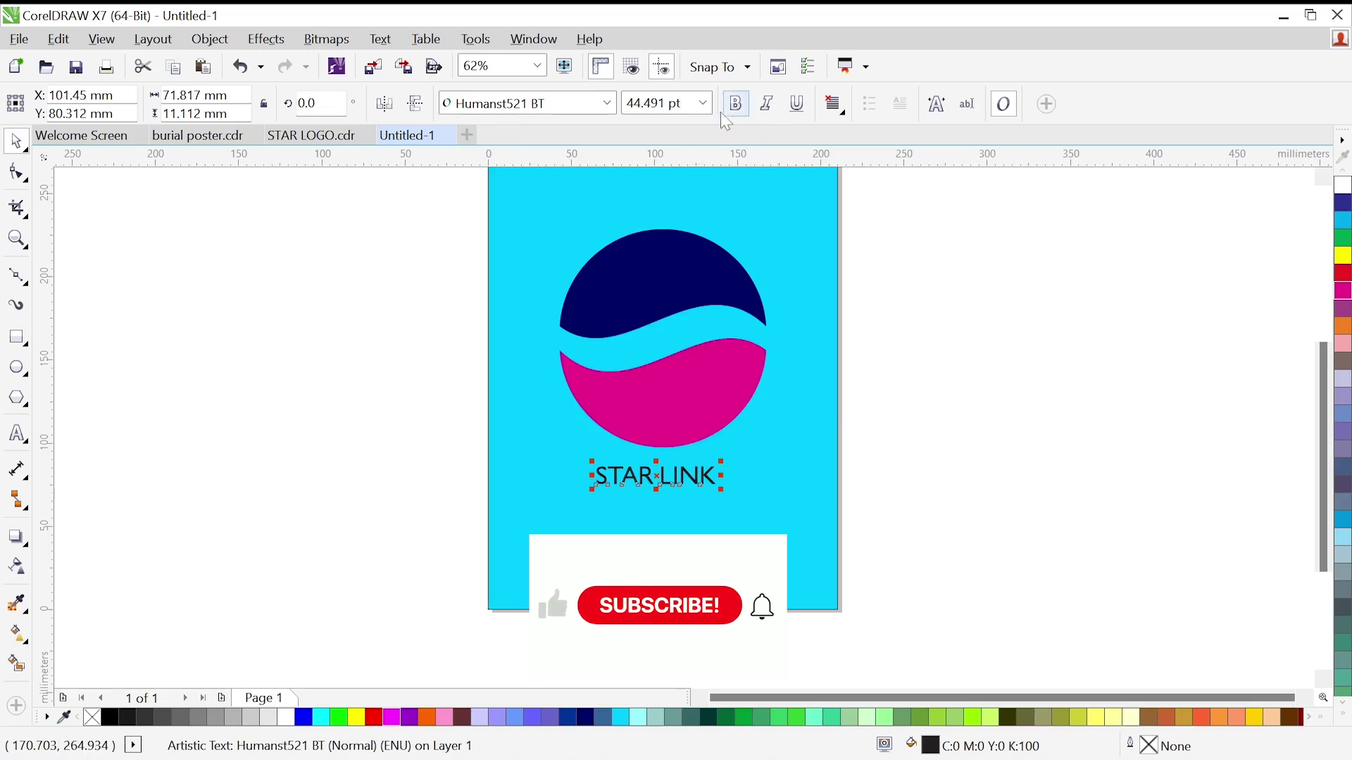
pyautogui.click(740, 108)
pyautogui.moveTo(732, 489); pyautogui.dragTo(706, 472)
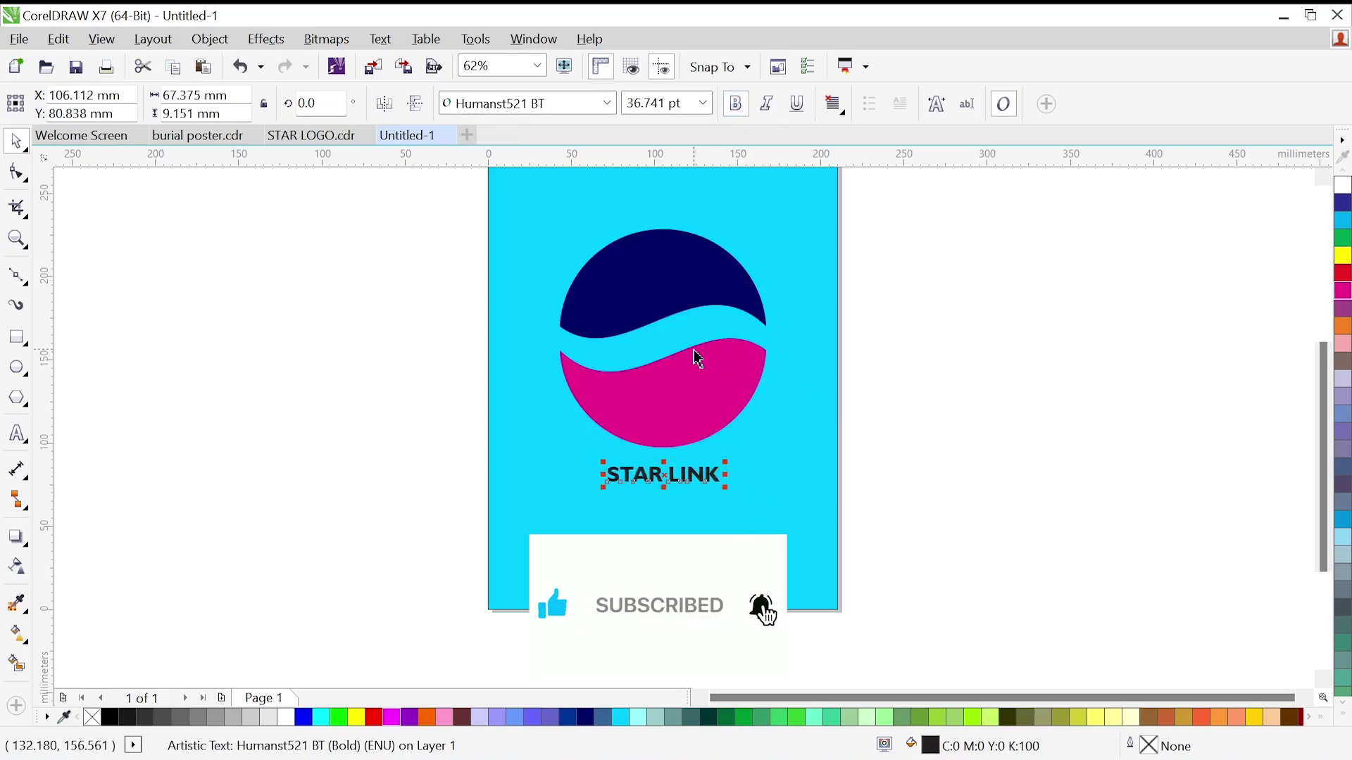
# Apply an elliptical fountain fill with a white centre fading to light blue to the background rectangle
pyautogui.press('F4')
pyautogui.click(792, 243)
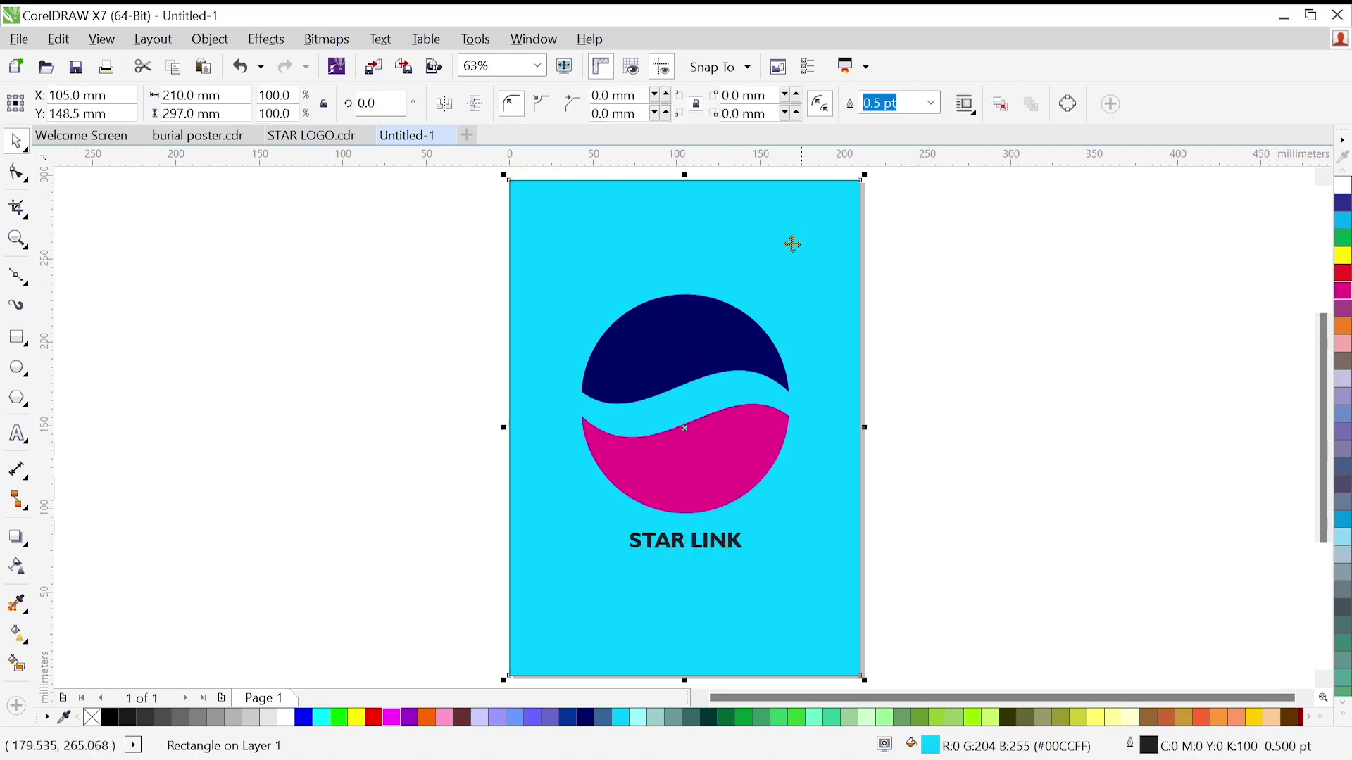
pyautogui.click(17, 633)
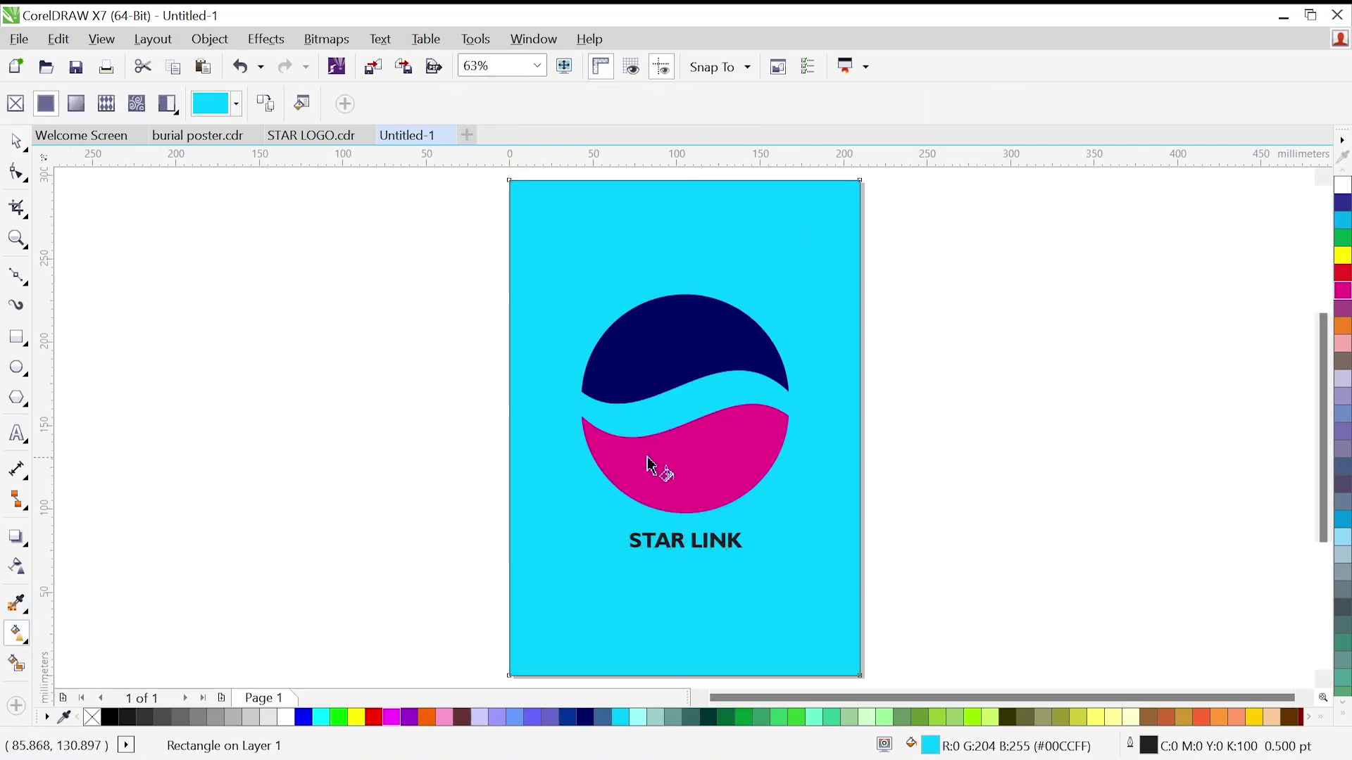
pyautogui.moveTo(643, 422); pyautogui.dragTo(803, 421)
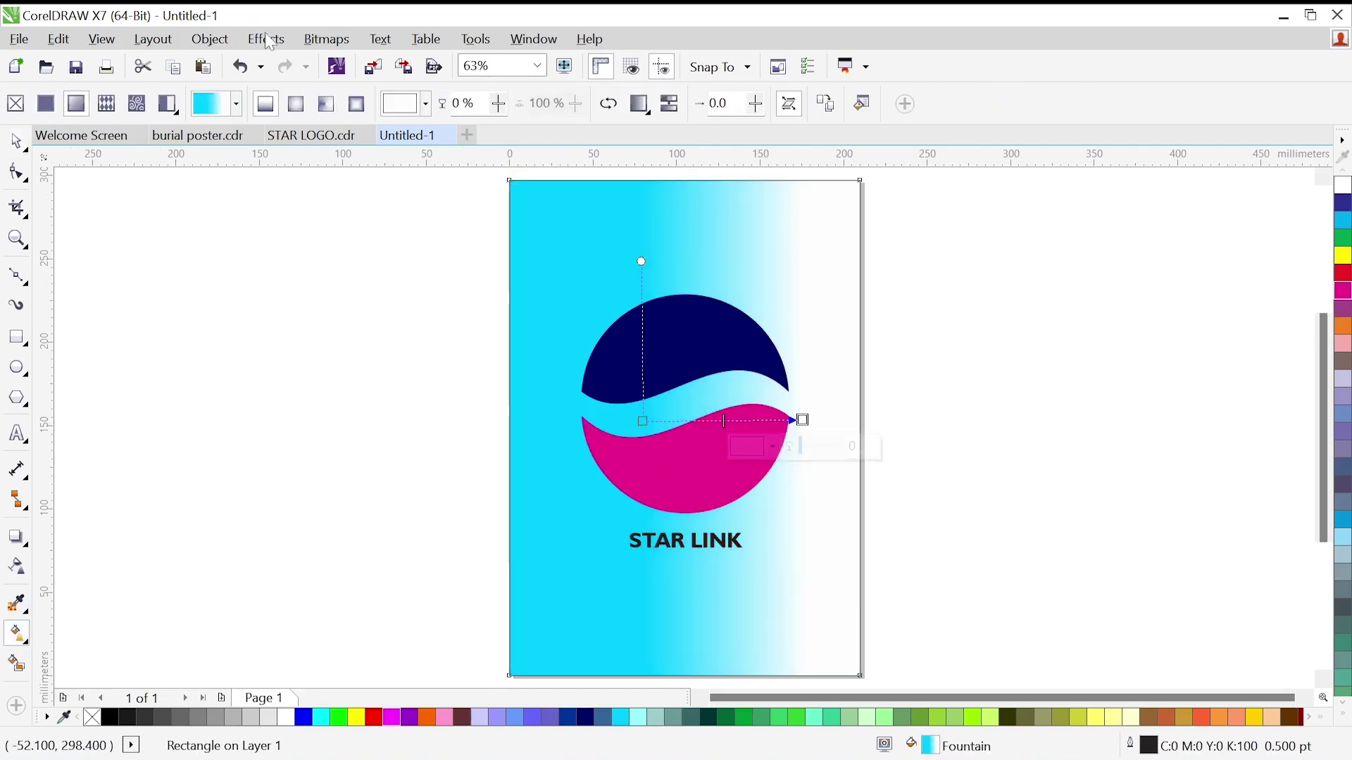
pyautogui.click(295, 104)
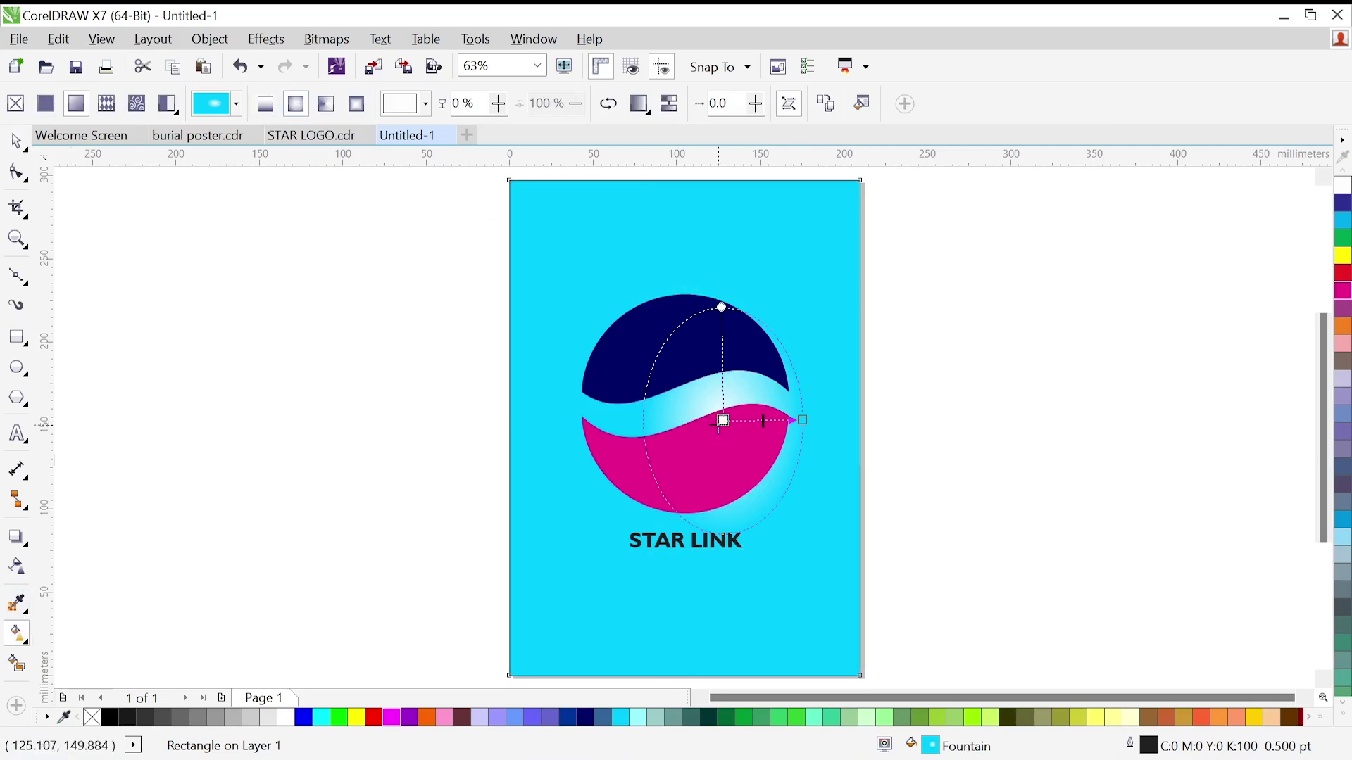
# Centre the white glow of the background gradient behind the circle and widen it around the logo
pyautogui.moveTo(721, 420); pyautogui.dragTo(674, 425)
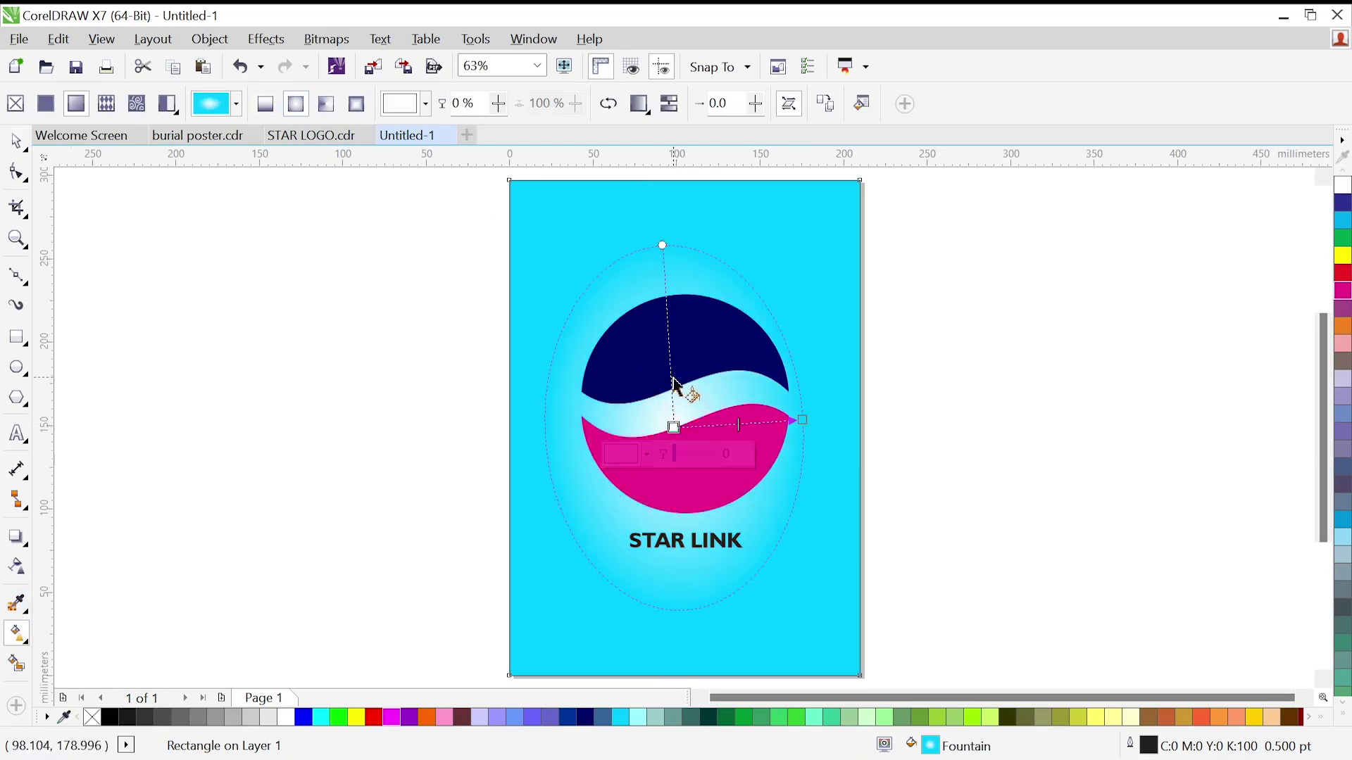
pyautogui.moveTo(708, 428); pyautogui.dragTo(721, 414)
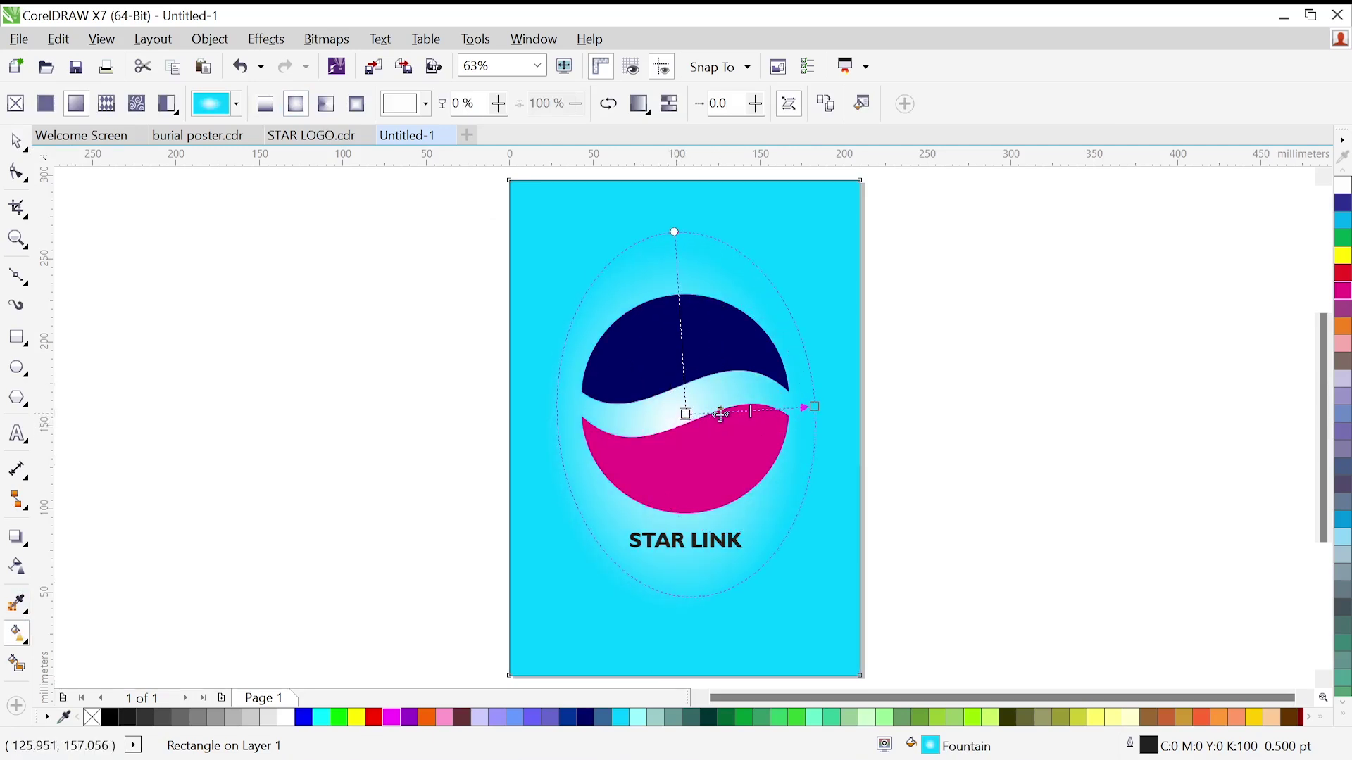
pyautogui.moveTo(817, 408); pyautogui.dragTo(834, 418)
pyautogui.click(17, 141)
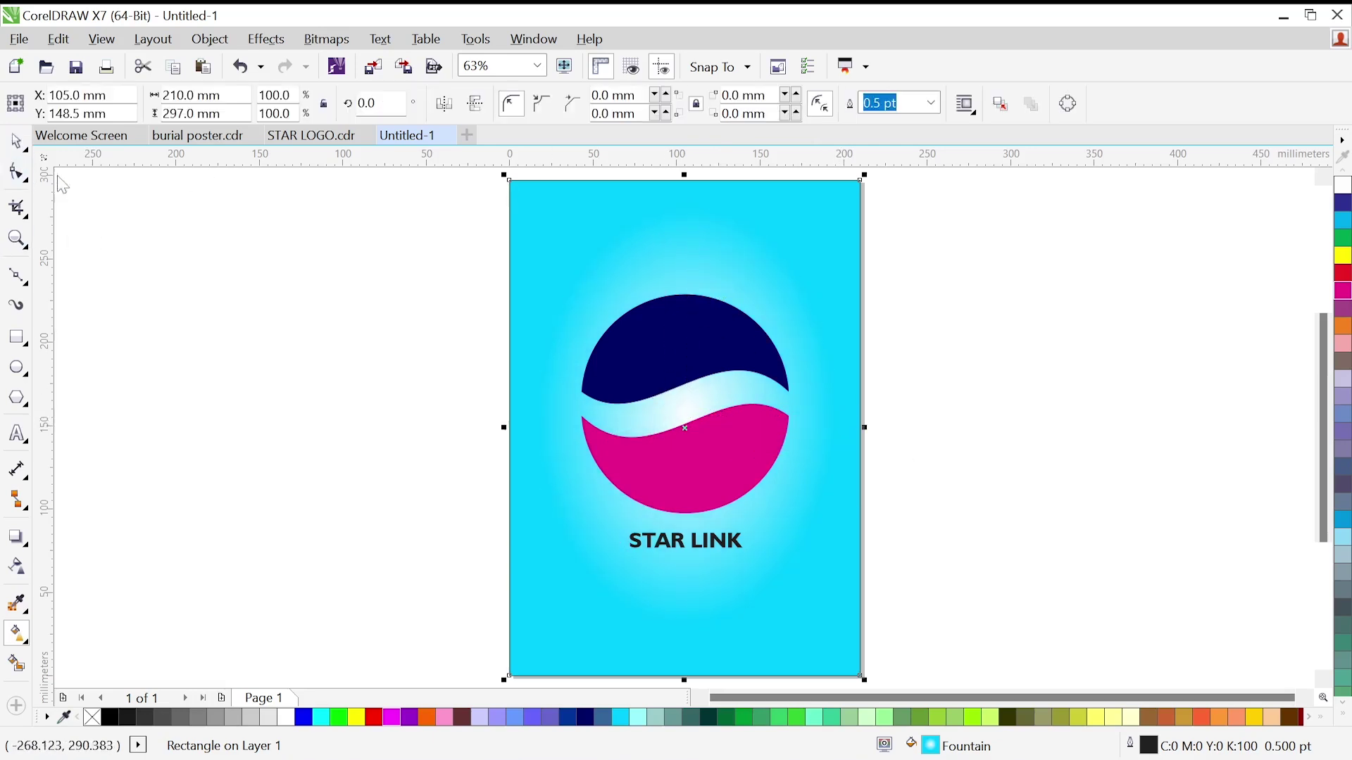
pyautogui.click(931, 352)
pyautogui.click(627, 223)
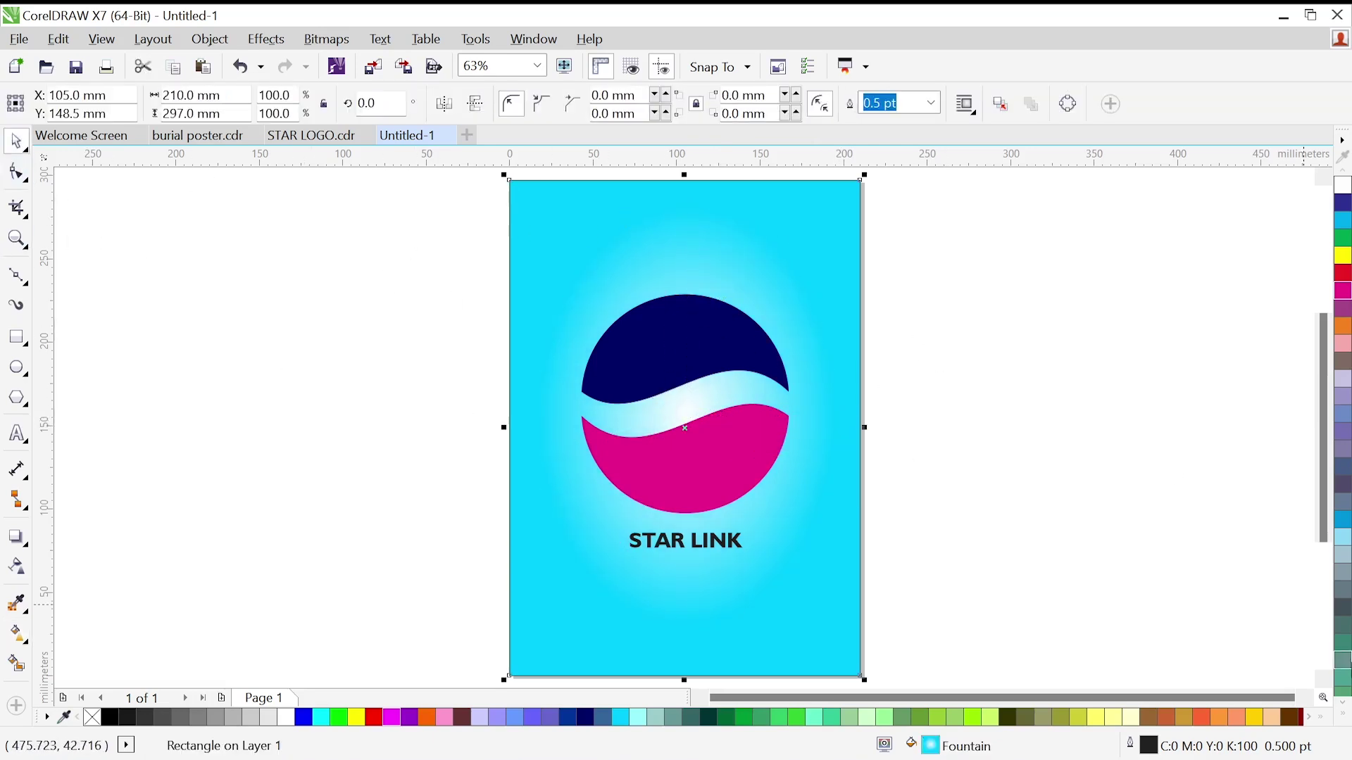
pyautogui.click(320, 483)
pyautogui.moveTo(510, 456); pyautogui.dragTo(522, 463)
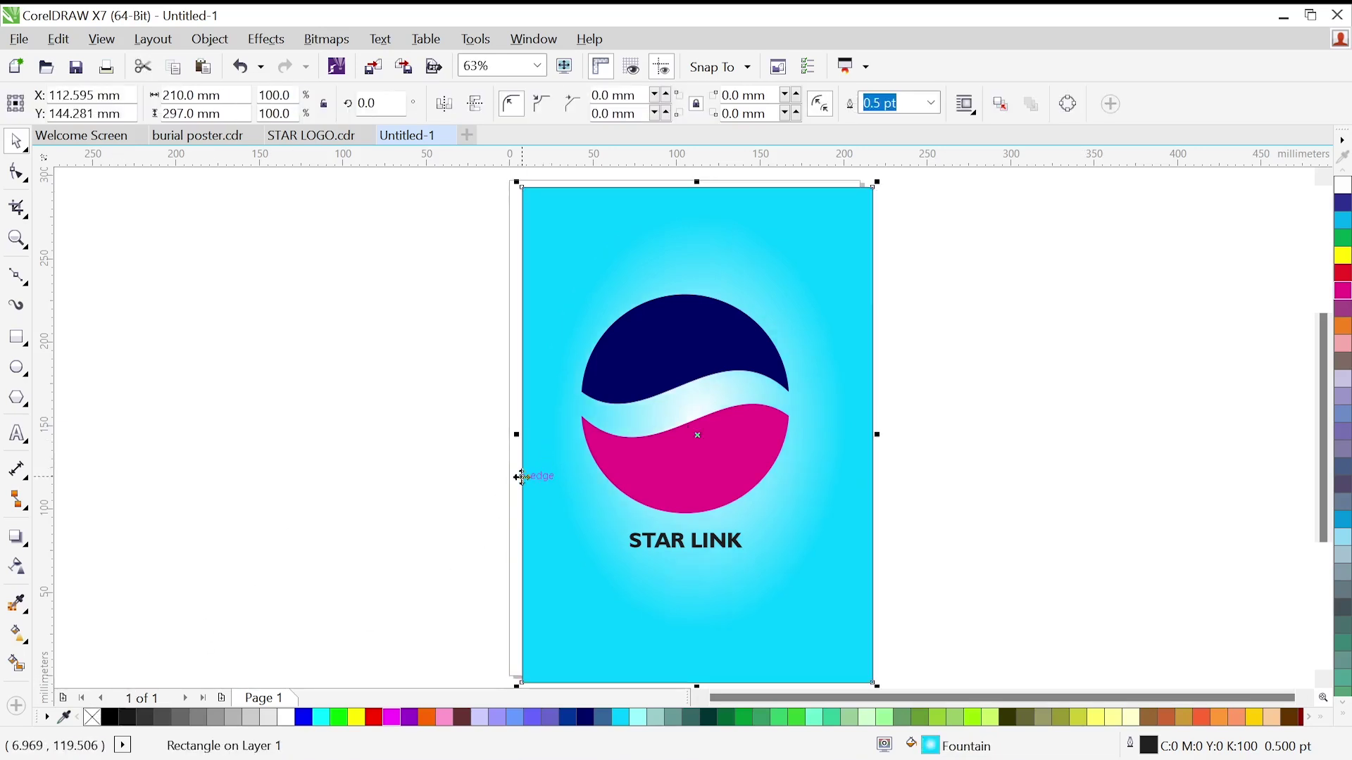
pyautogui.hotkey('ctrl', 'z')
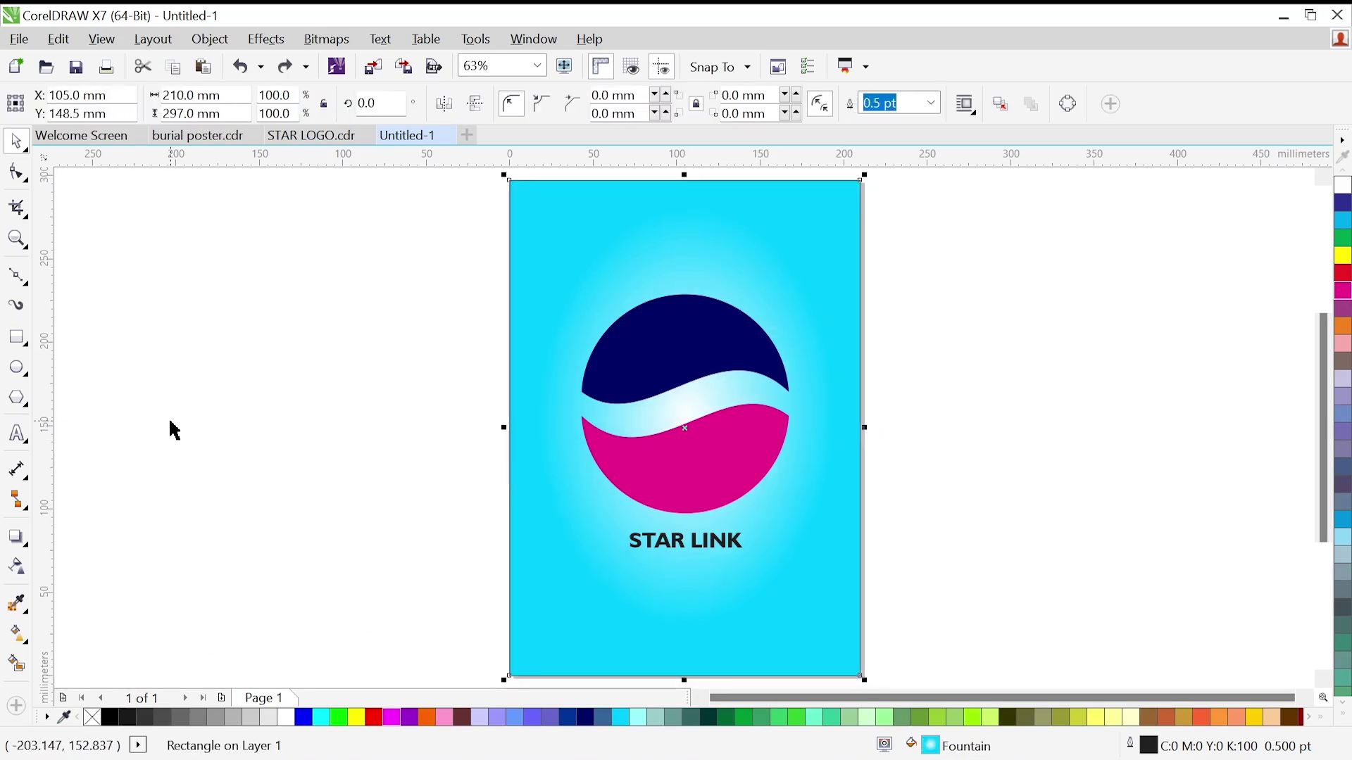
# Deselect the background and preview the logo full screen to check its look
pyautogui.click(175, 431)
pyautogui.press('F9')
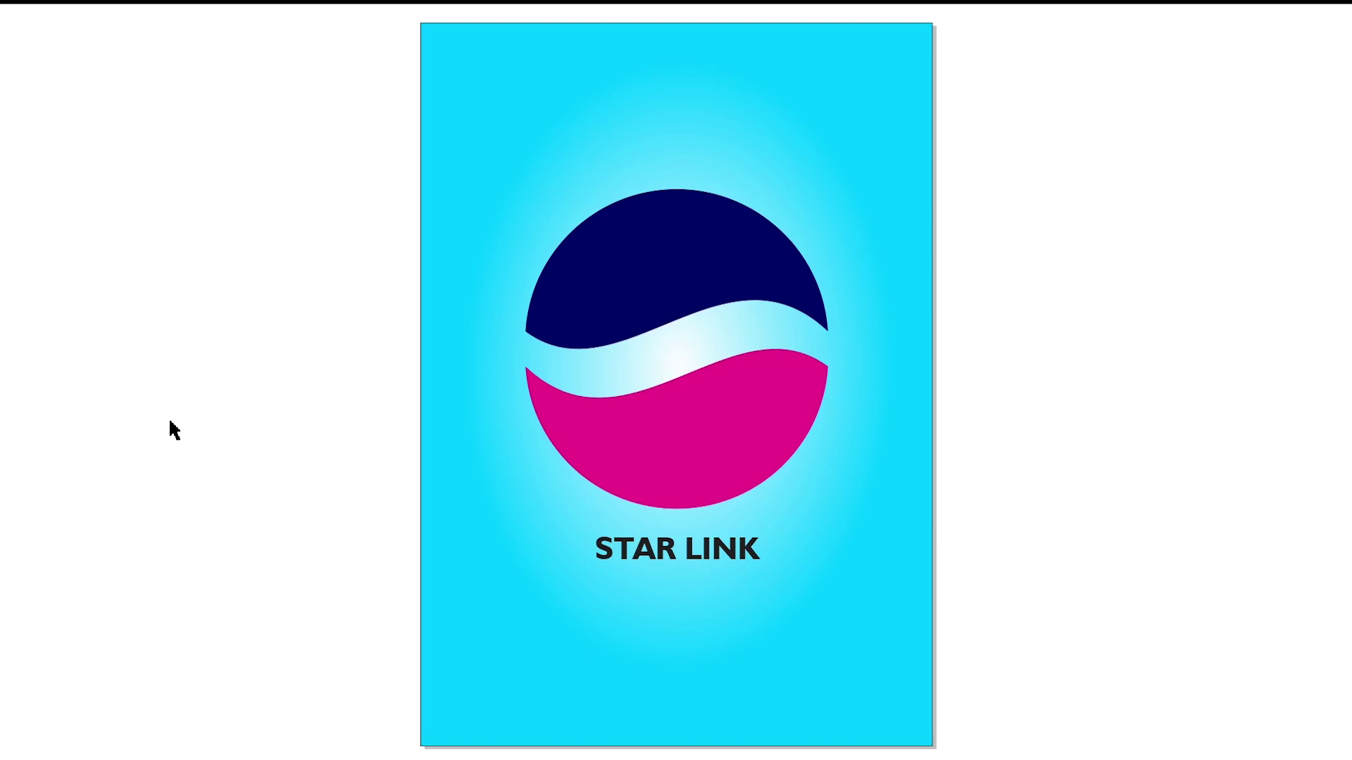
pyautogui.click(152, 451)
# Ungroup the two halves and move the magenta half straight up about 6 mm to narrow the wave gap
pyautogui.click(637, 448)
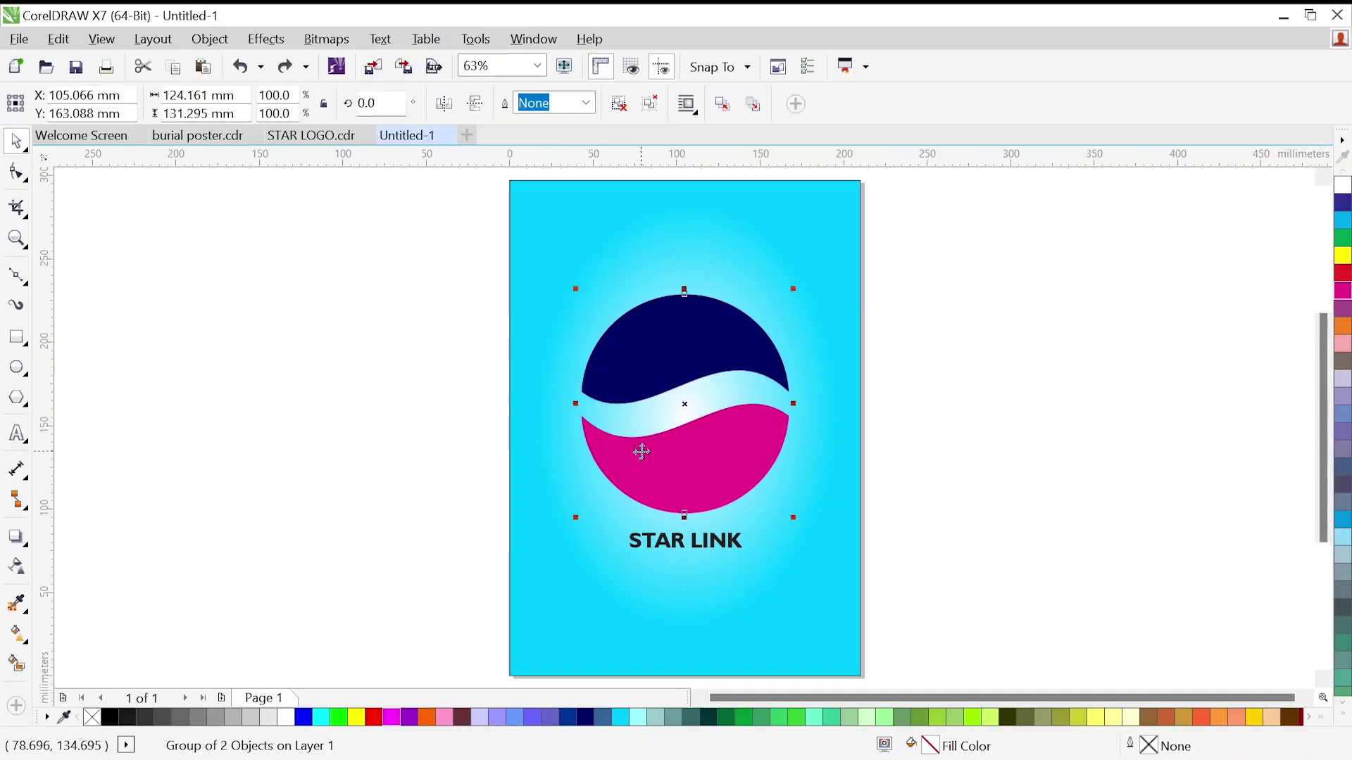
pyautogui.hotkey('ctrl', 'u')
pyautogui.click(966, 298)
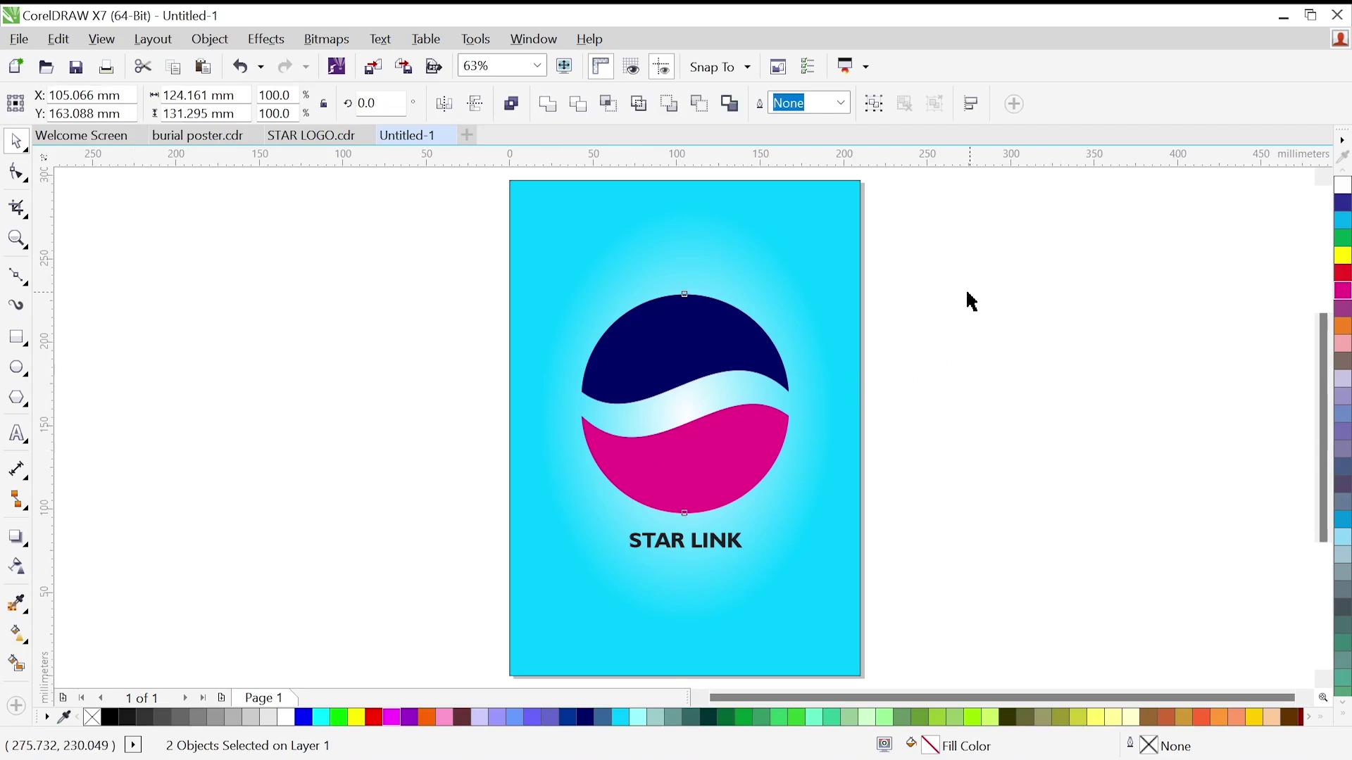
pyautogui.click(650, 463)
pyautogui.moveTo(650, 464); pyautogui.dragTo(649, 453)
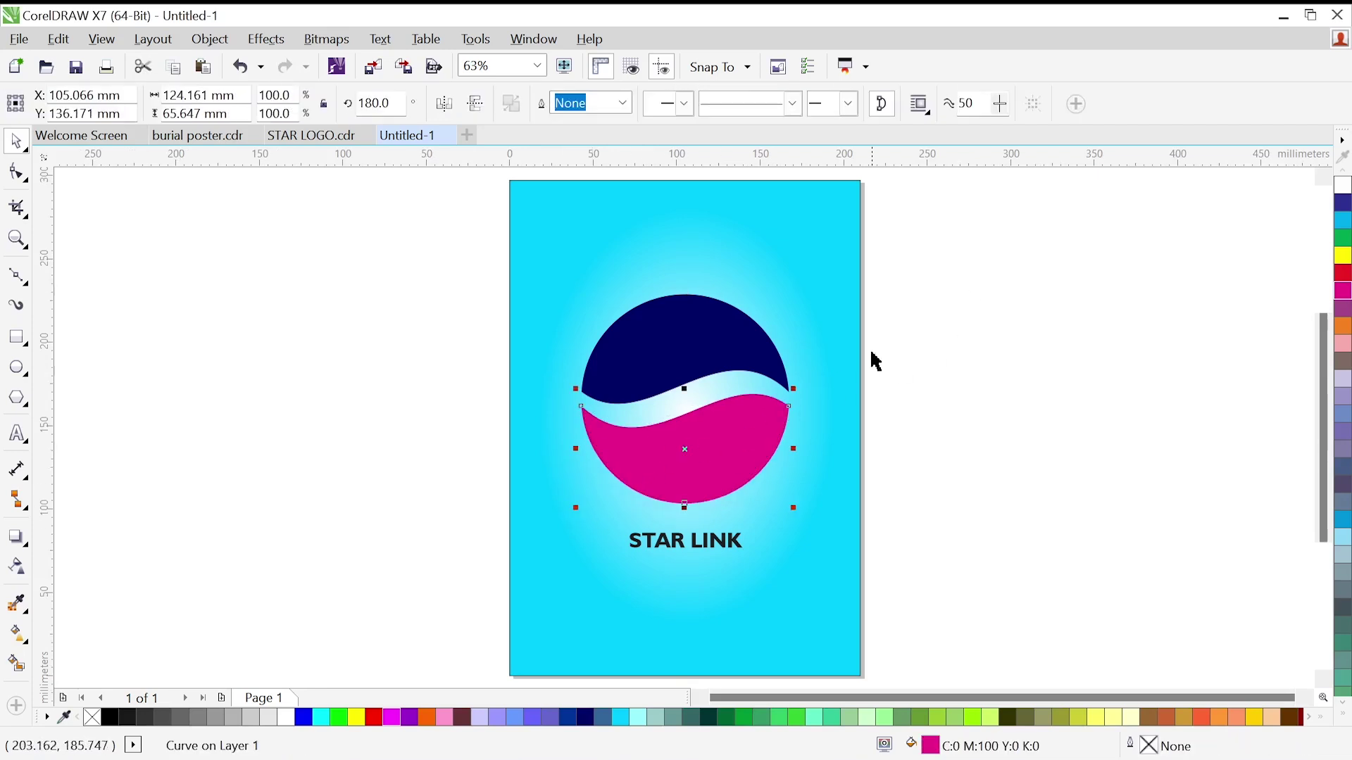
pyautogui.moveTo(1009, 207); pyautogui.dragTo(527, 632)
pyautogui.press('g')
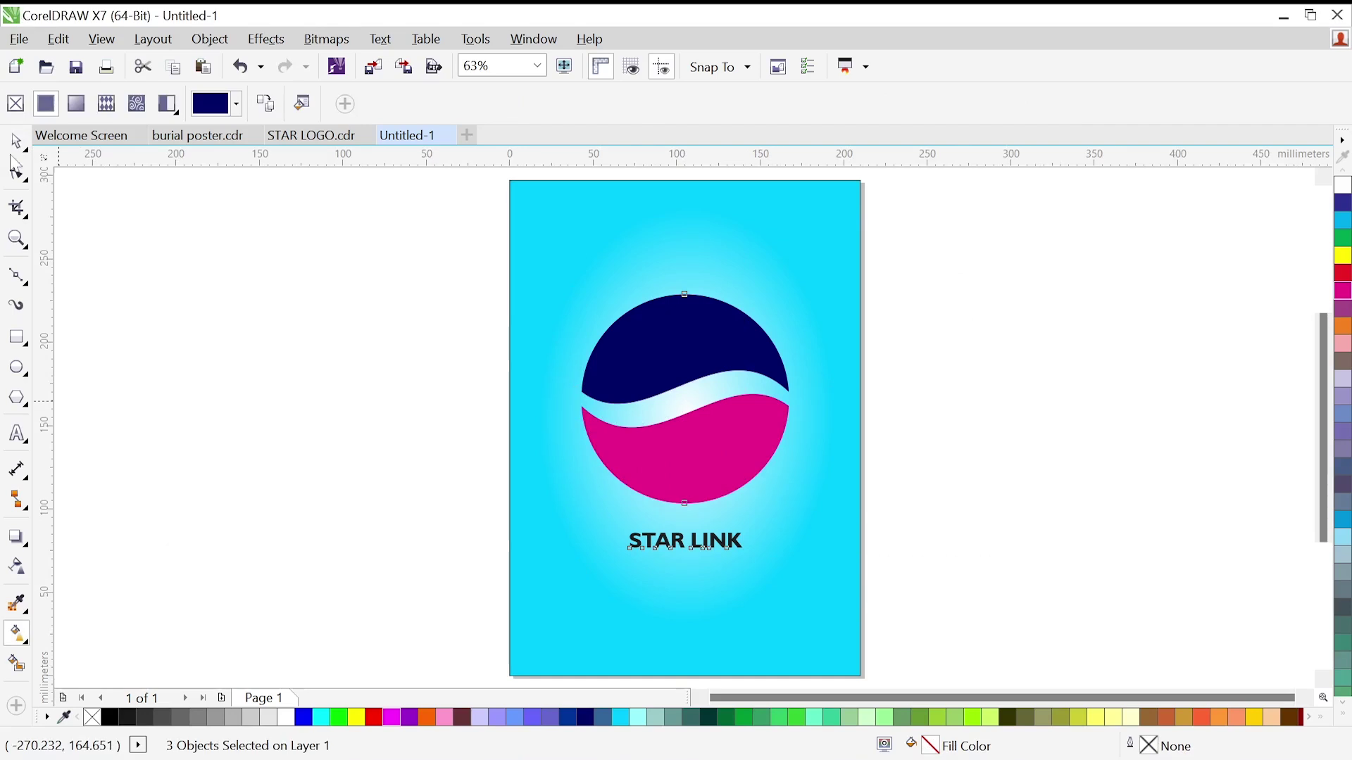
pyautogui.click(17, 140)
pyautogui.click(373, 372)
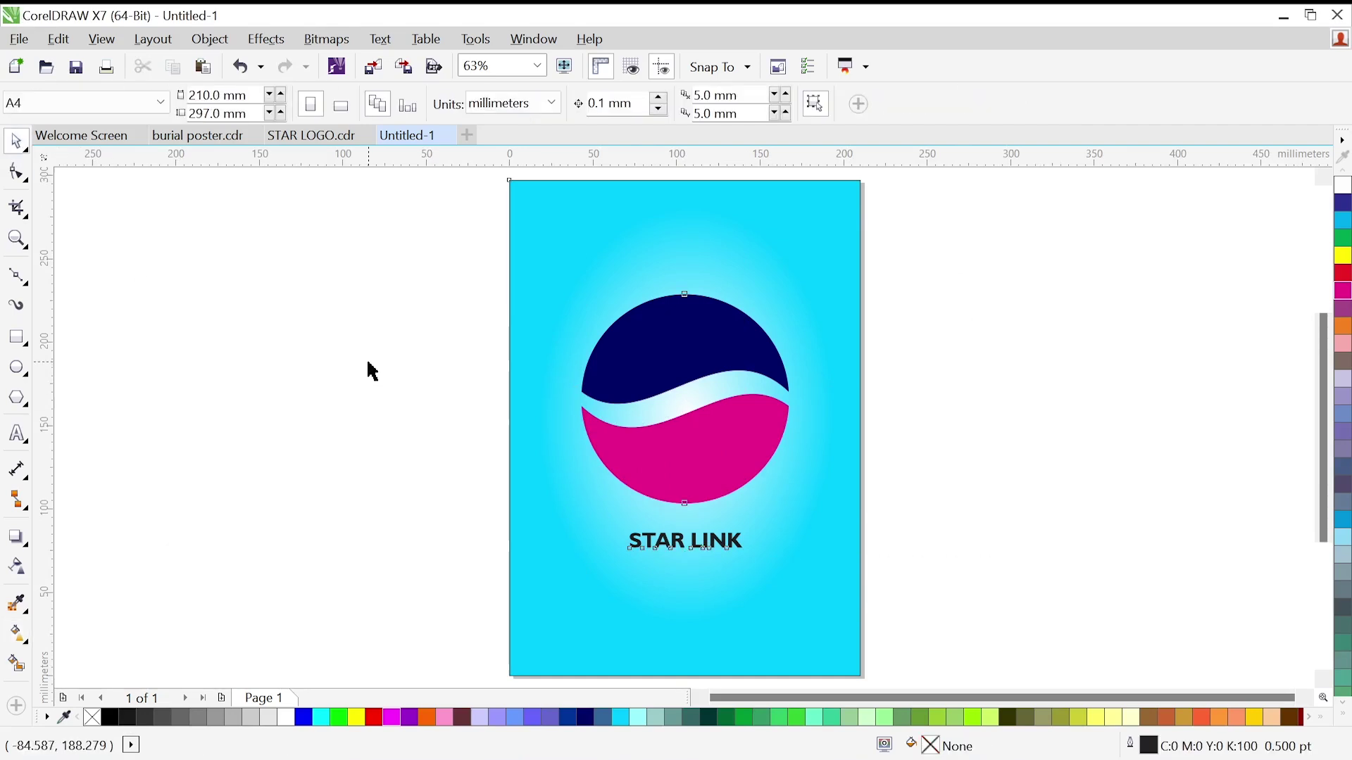
pyautogui.hotkey('ctrl', 'a')
pyautogui.press('F5')
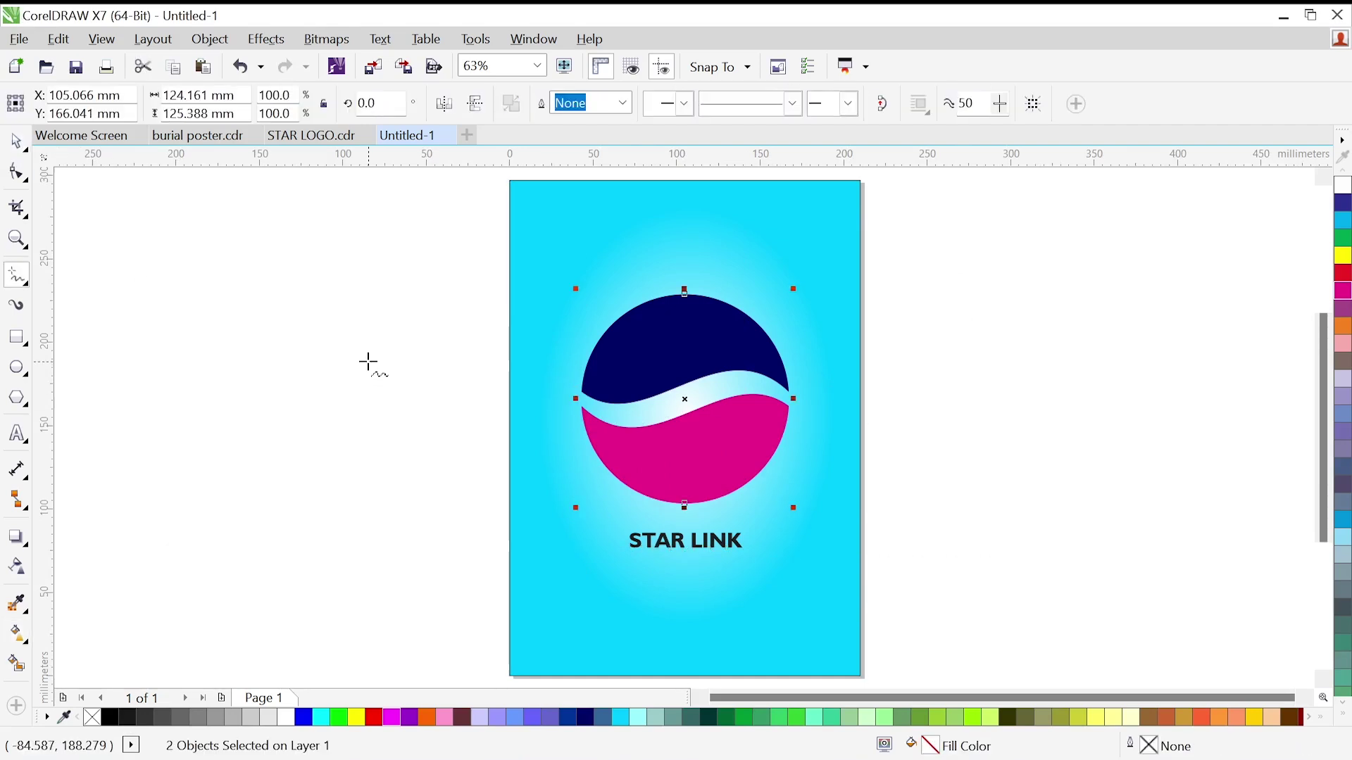
# Deselect all objects and check the logo with the narrower wave gap in a full-screen preview
pyautogui.click(16, 141)
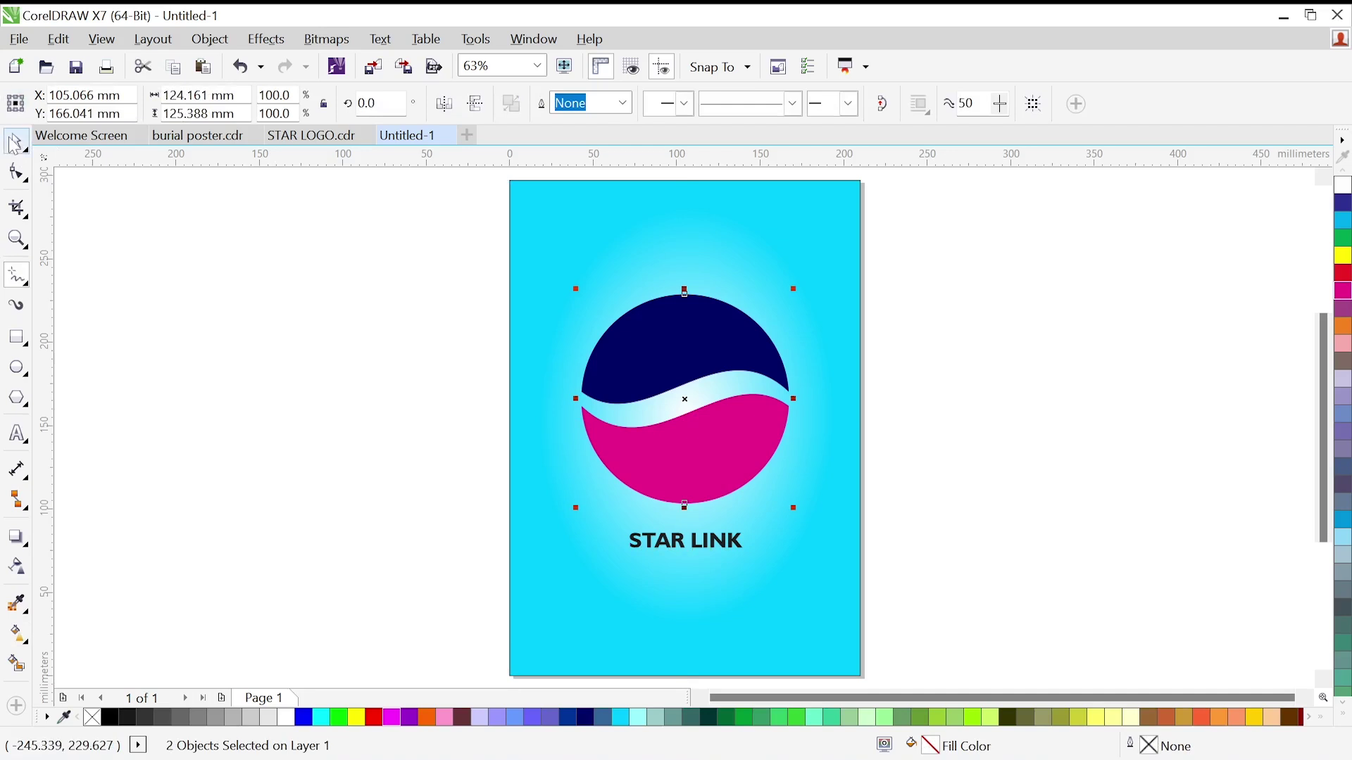
pyautogui.click(315, 369)
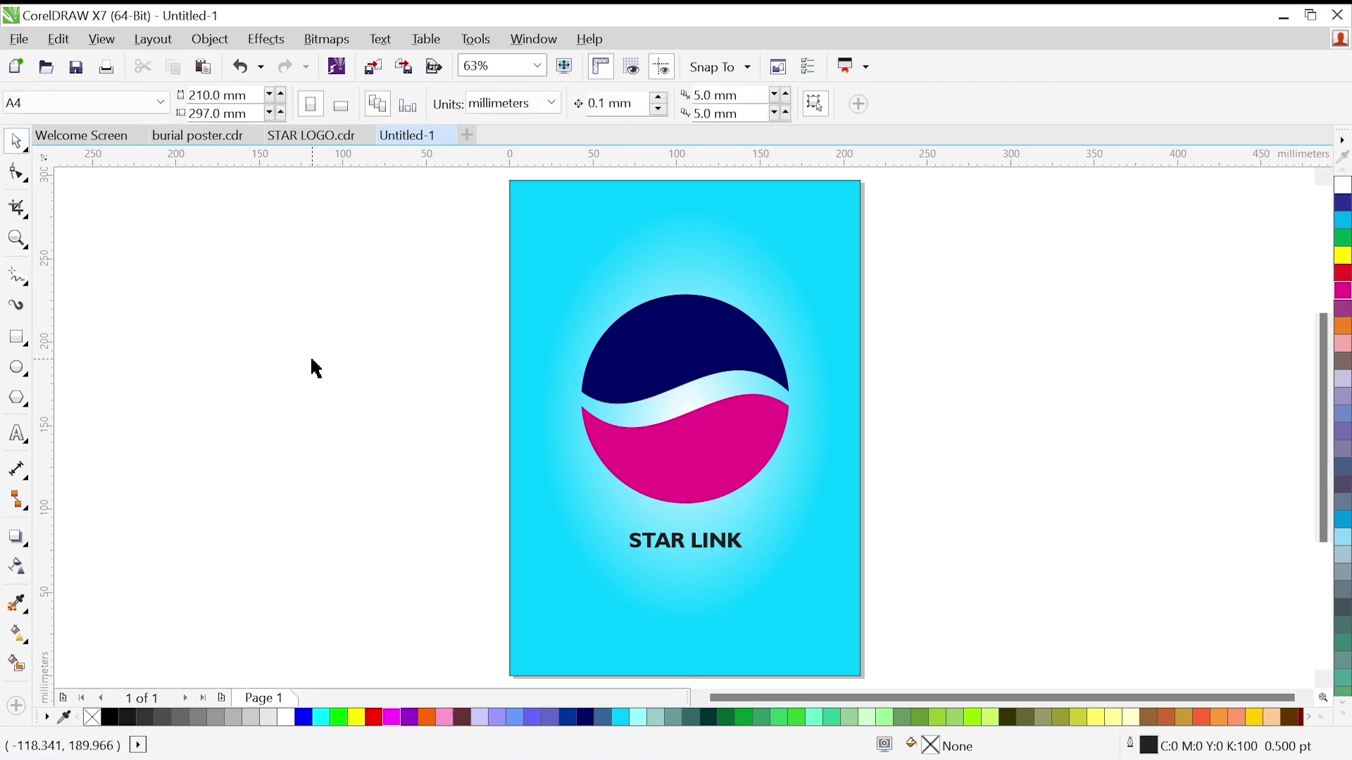
pyautogui.press('F9')
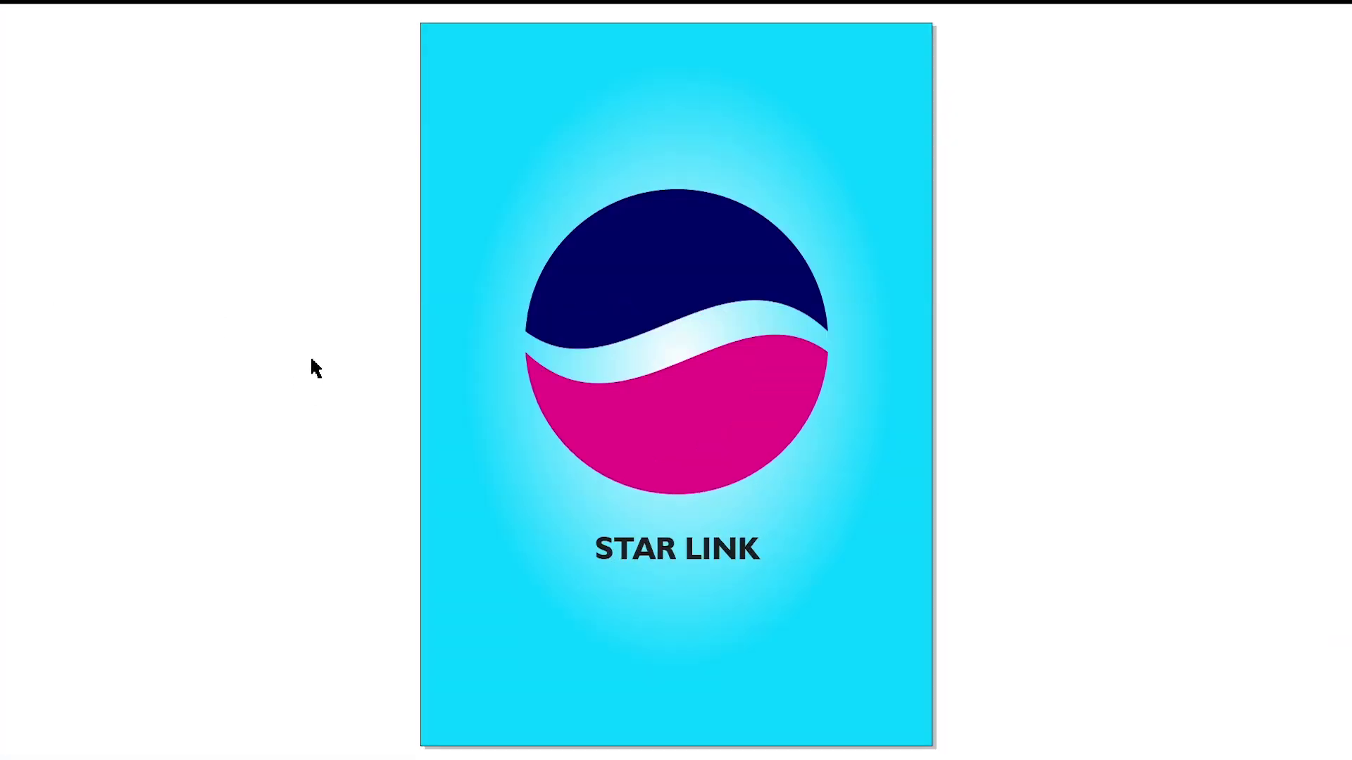